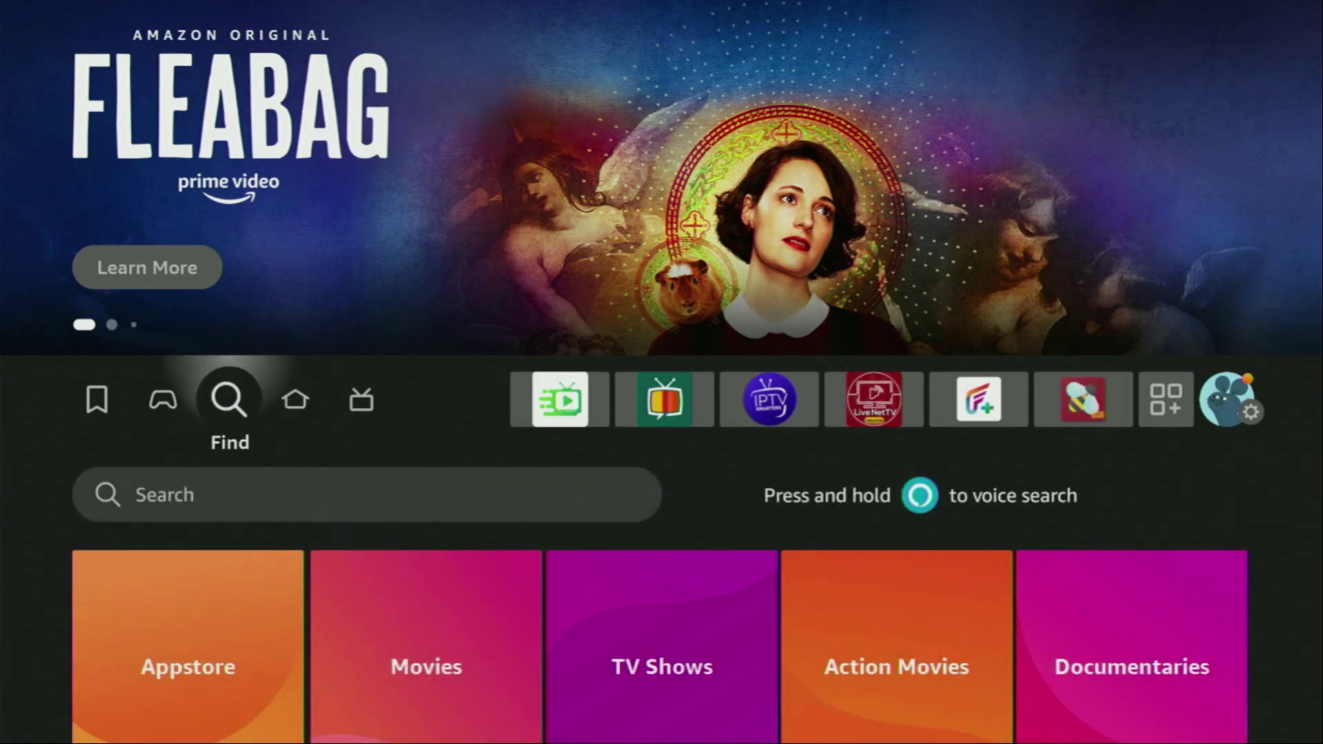
Step: Search Fire TV for "downloader"
key("Down")
key("Return")
key("Right")
key("Right")
key("Right")
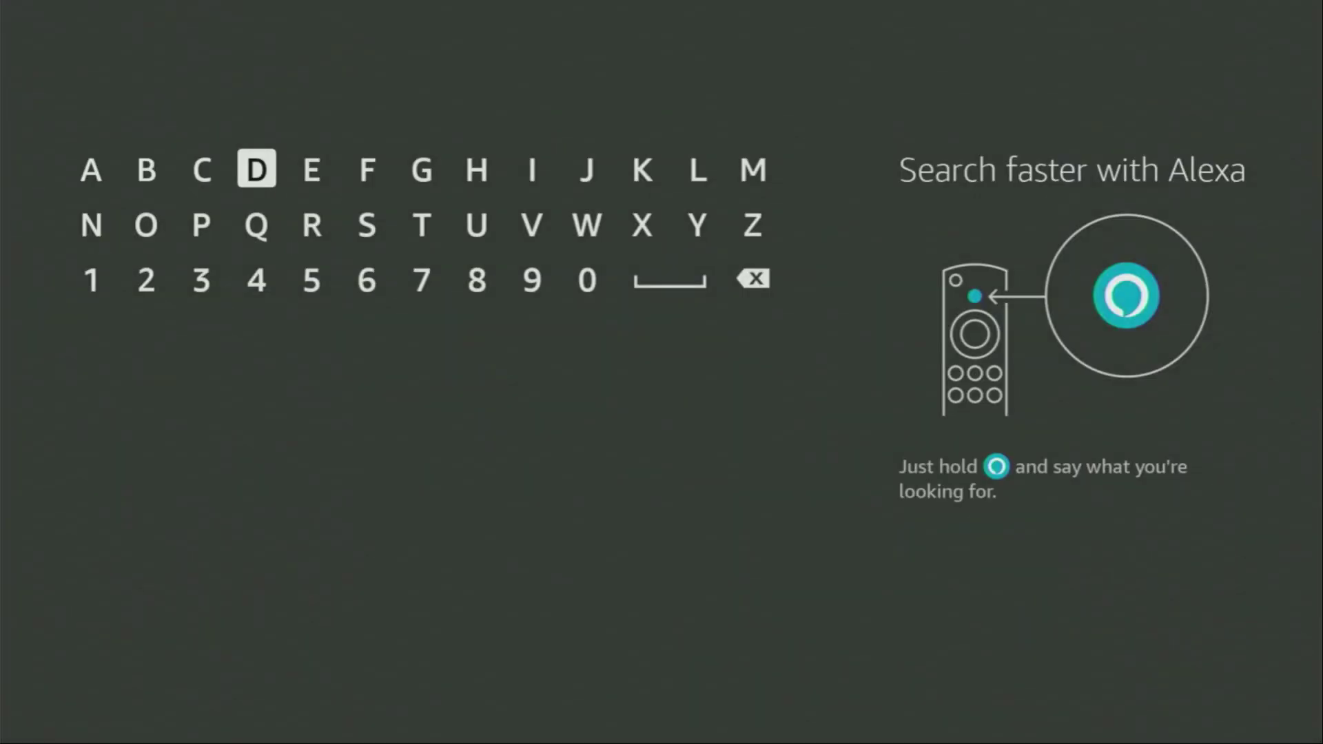
key("Return")
key("Down")
key("Left")
key("Left")
key("Return")
Step: Open the Downloader app from the Apps and games results
key("Down")
key("Down")
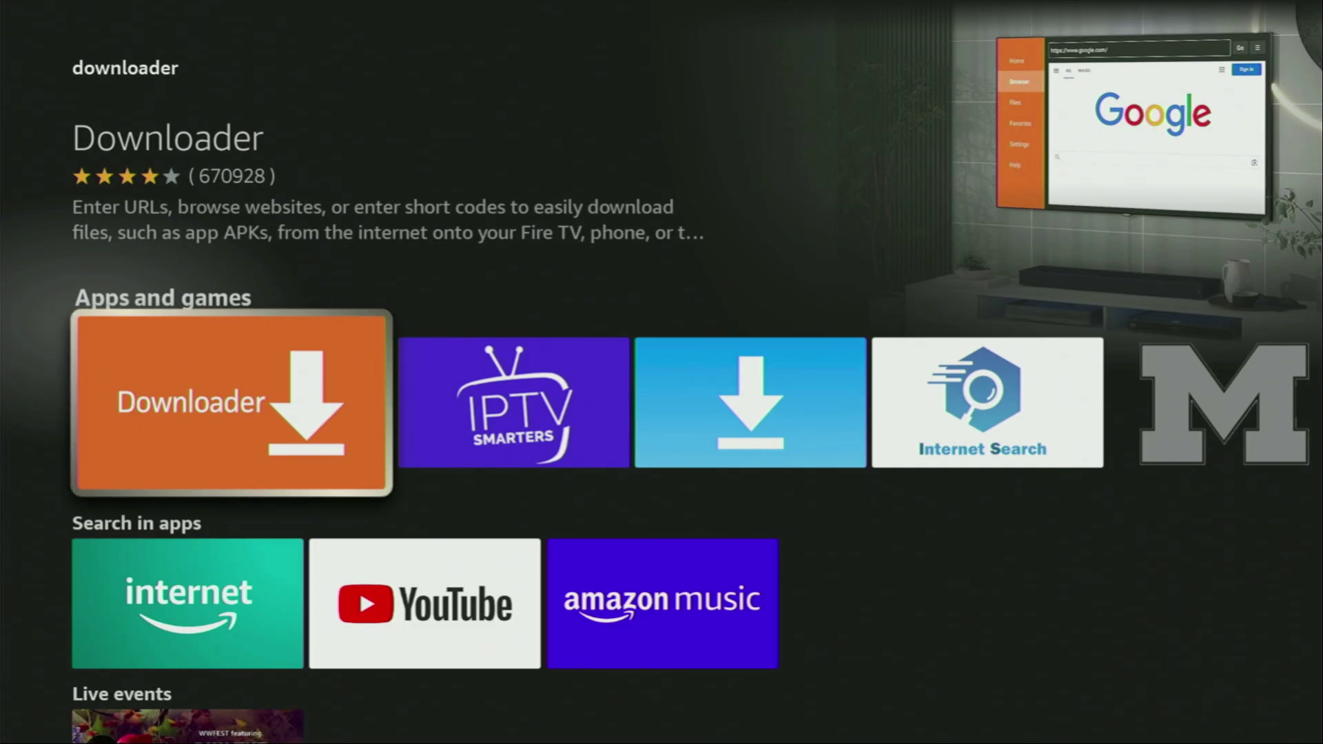
key("Return")
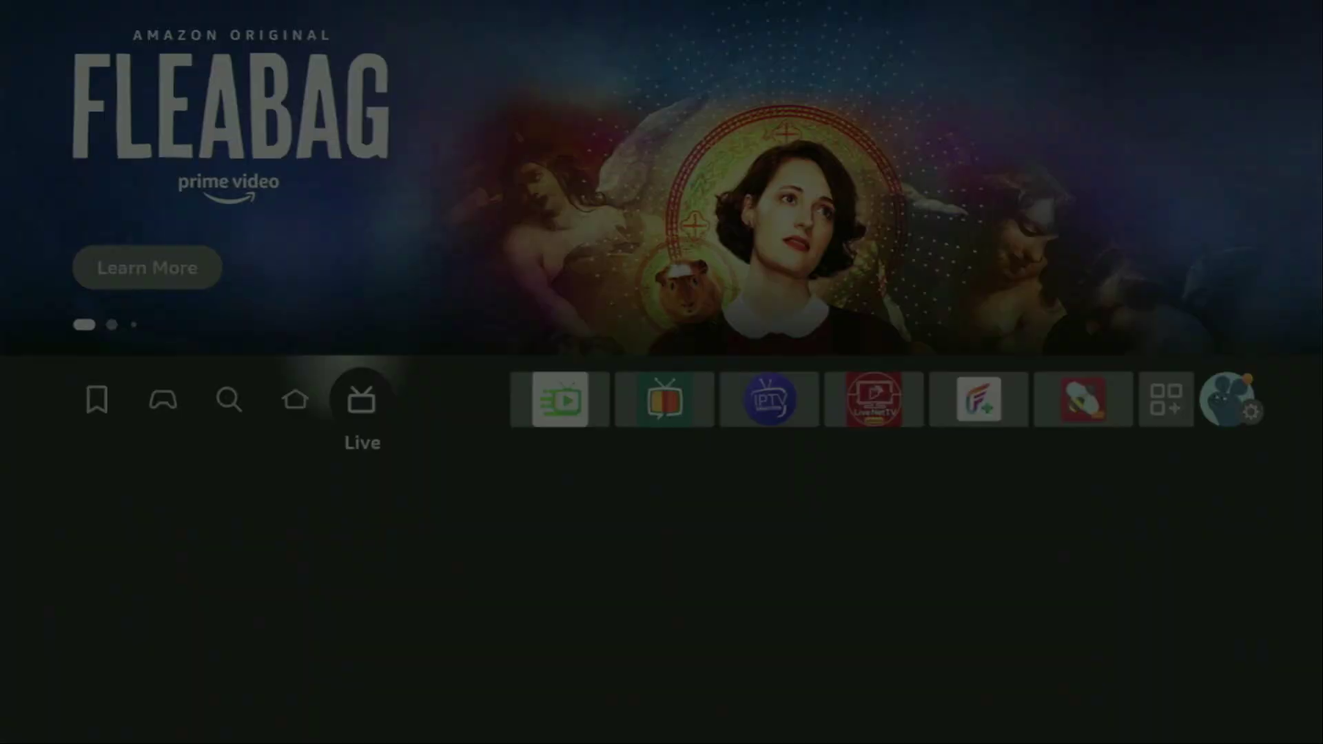
Step: Go to the Fire TV settings section from the home screen
key("Right")
key("Right")
key("Right")
key("Right")
key("Right")
key("Right")
key("Right")
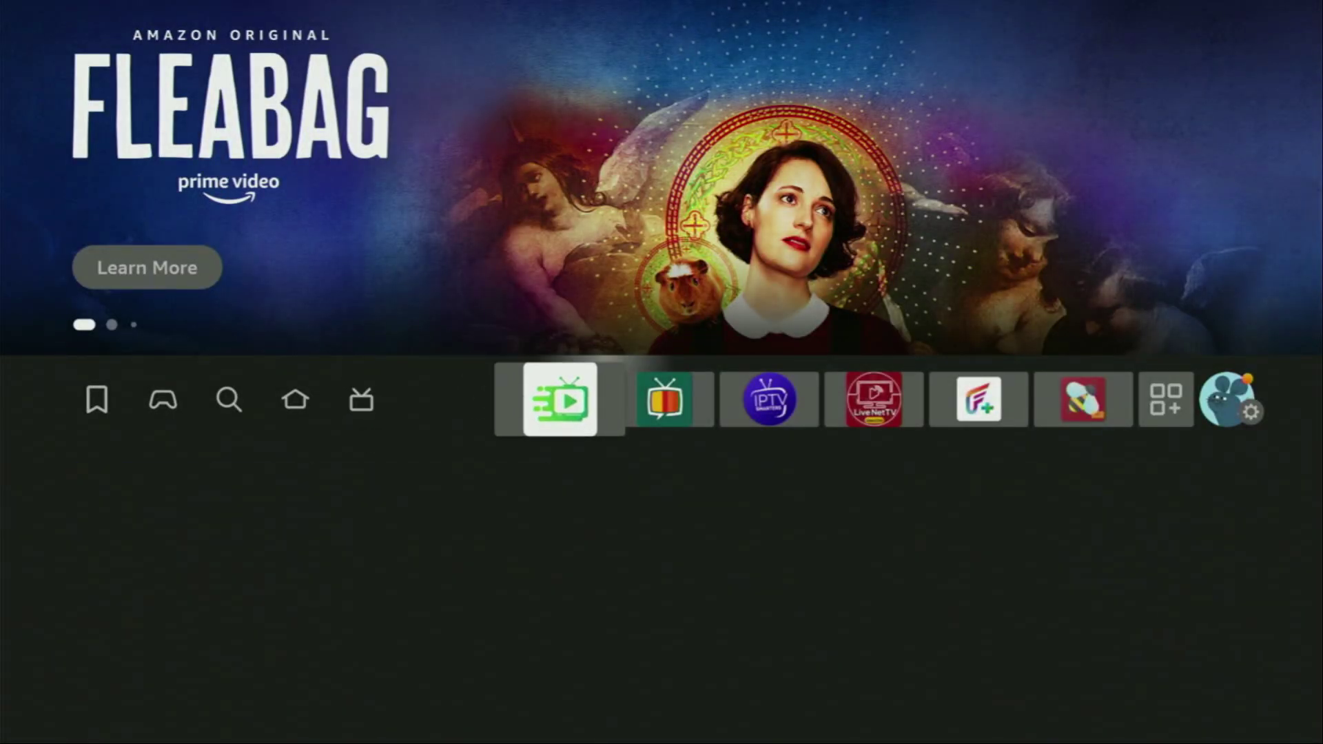
key("Right")
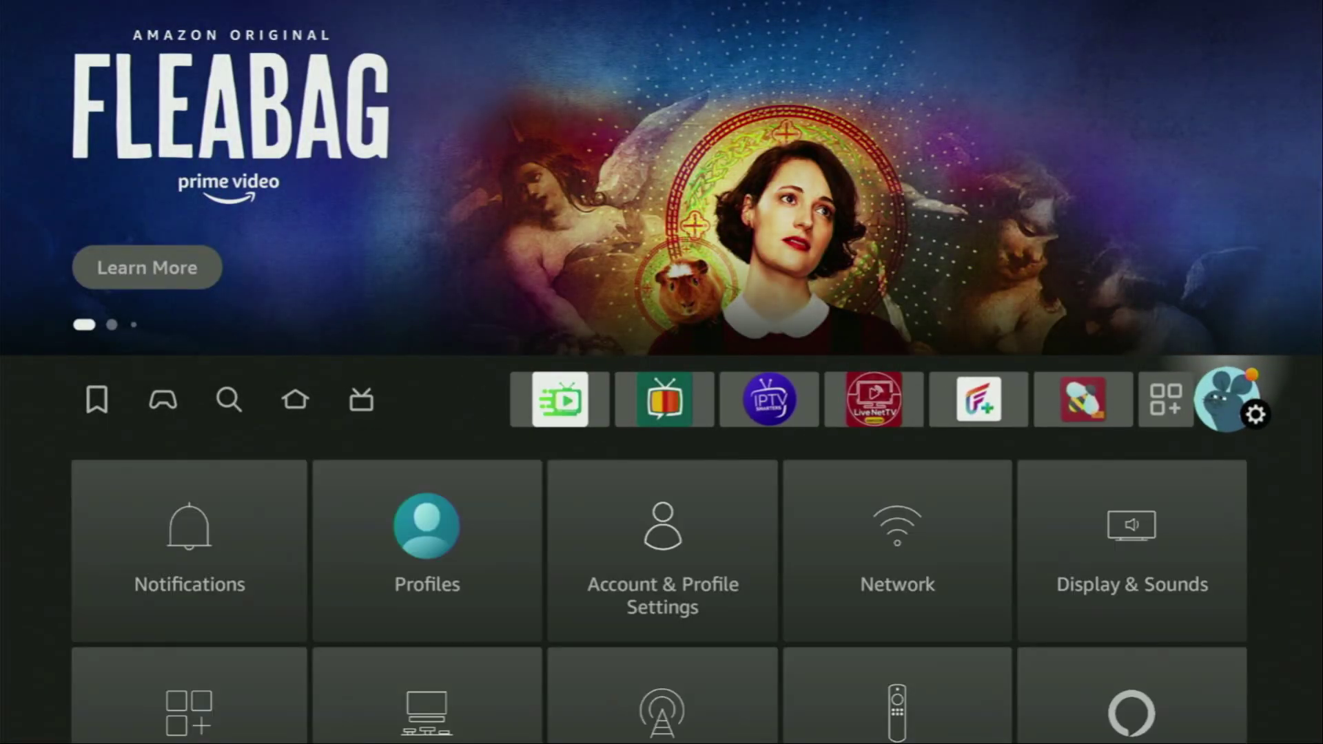
Step: Open the My Fire TV settings
key("Down")
key("Down")
key("Down")
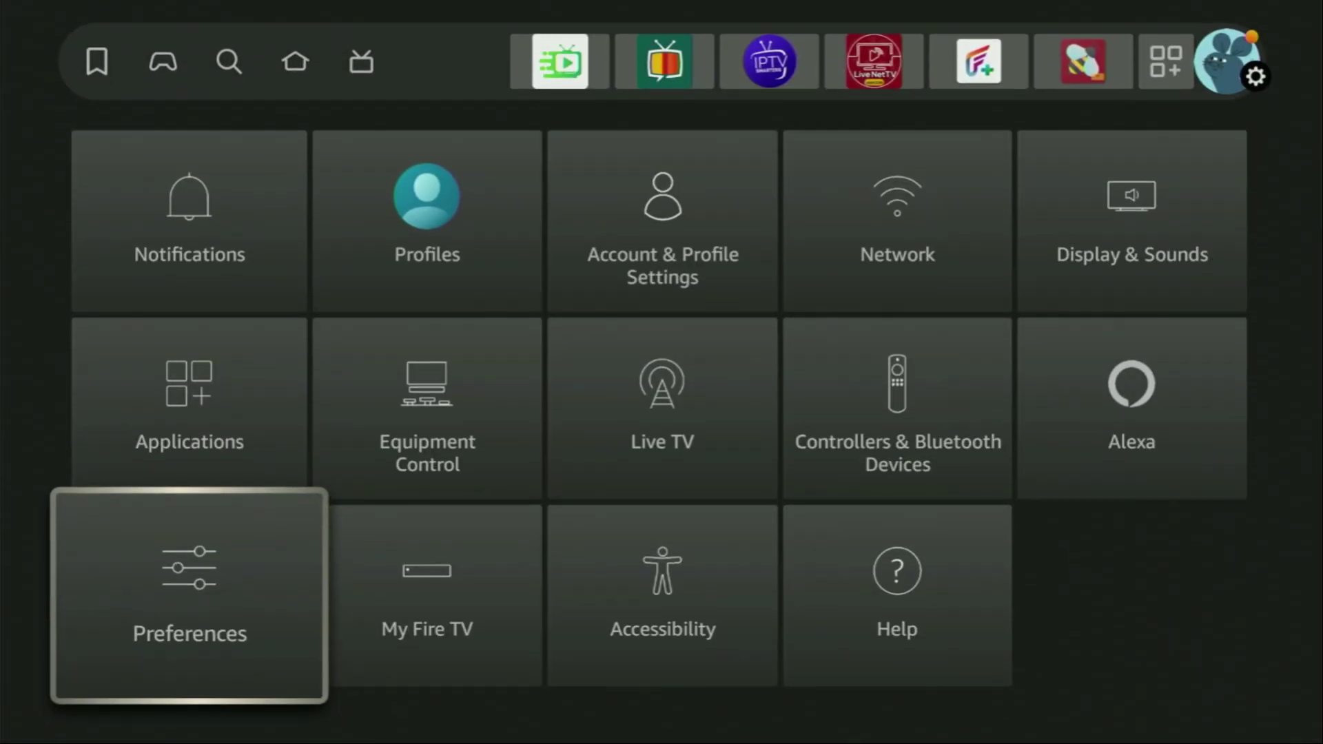
key("Right")
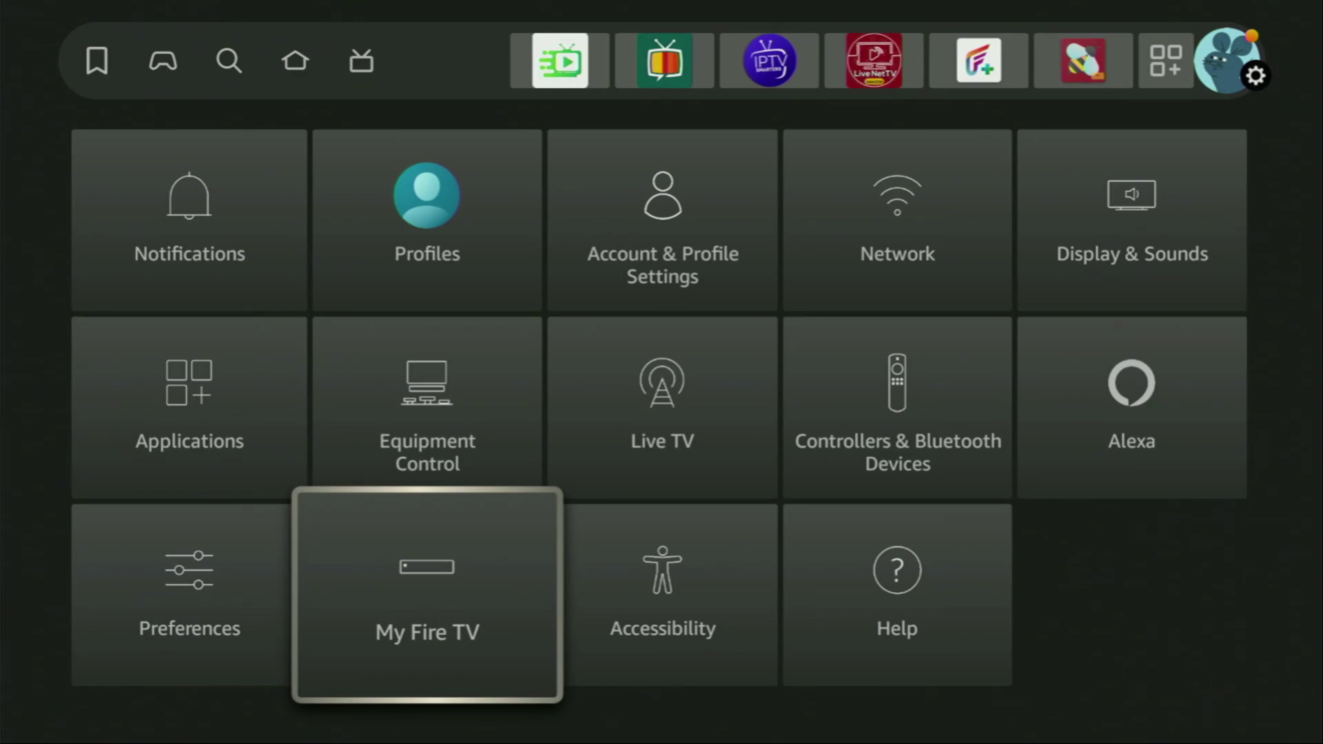
key("Return")
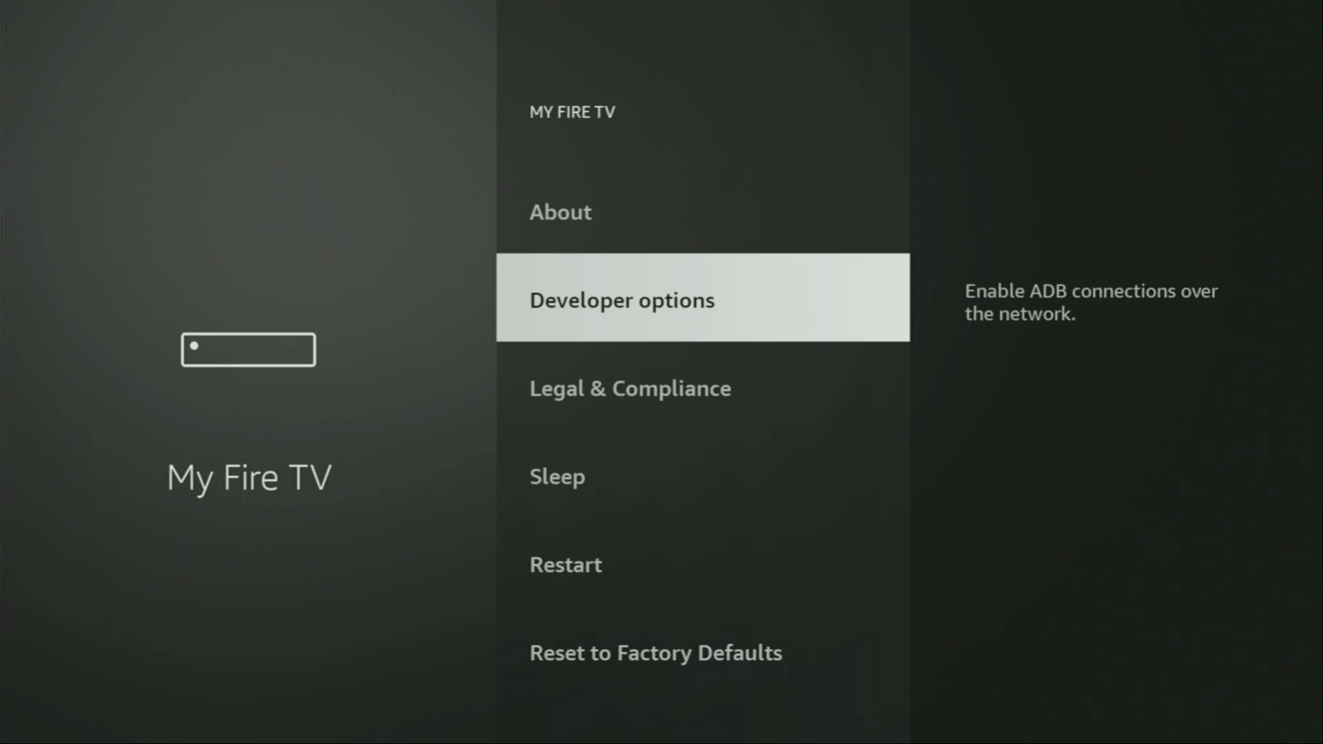
Step: Open the About page of My Fire TV and view the Fire TV Stick 4K Max device details
key("Up")
key("Return")
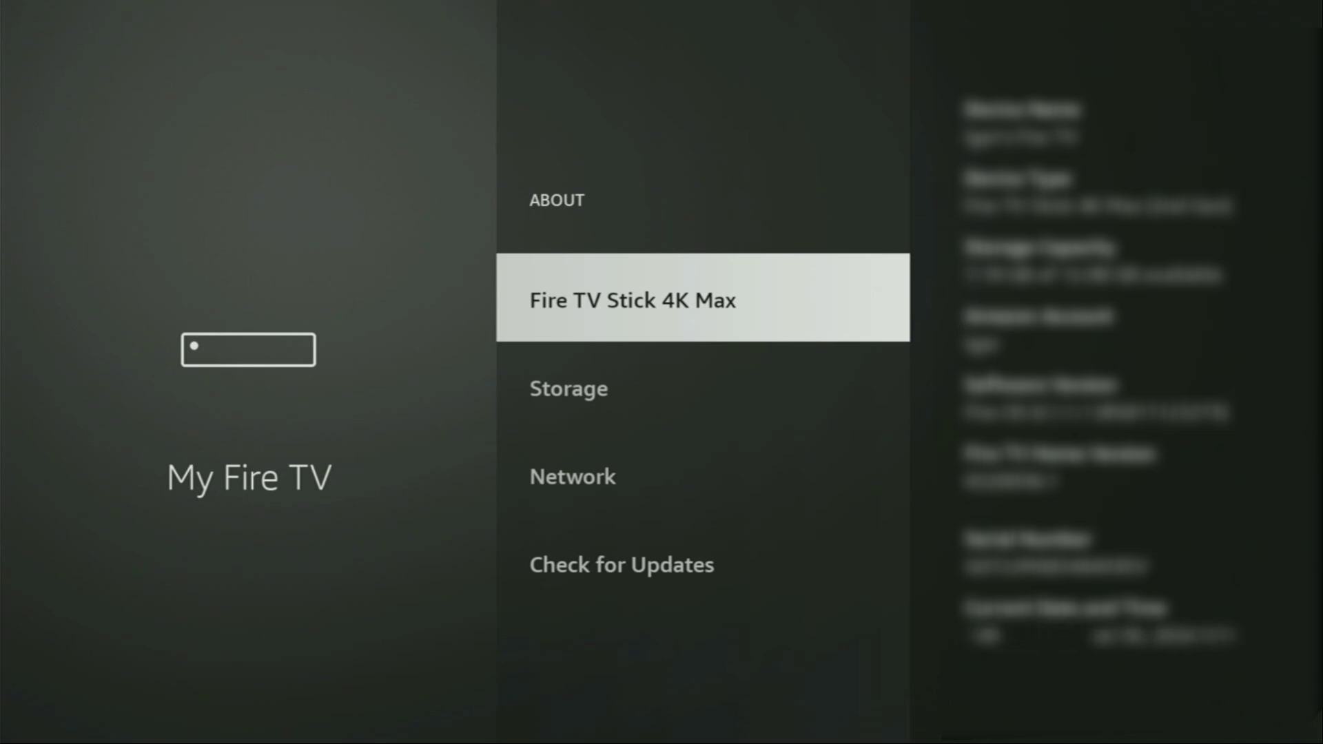
key("Return")
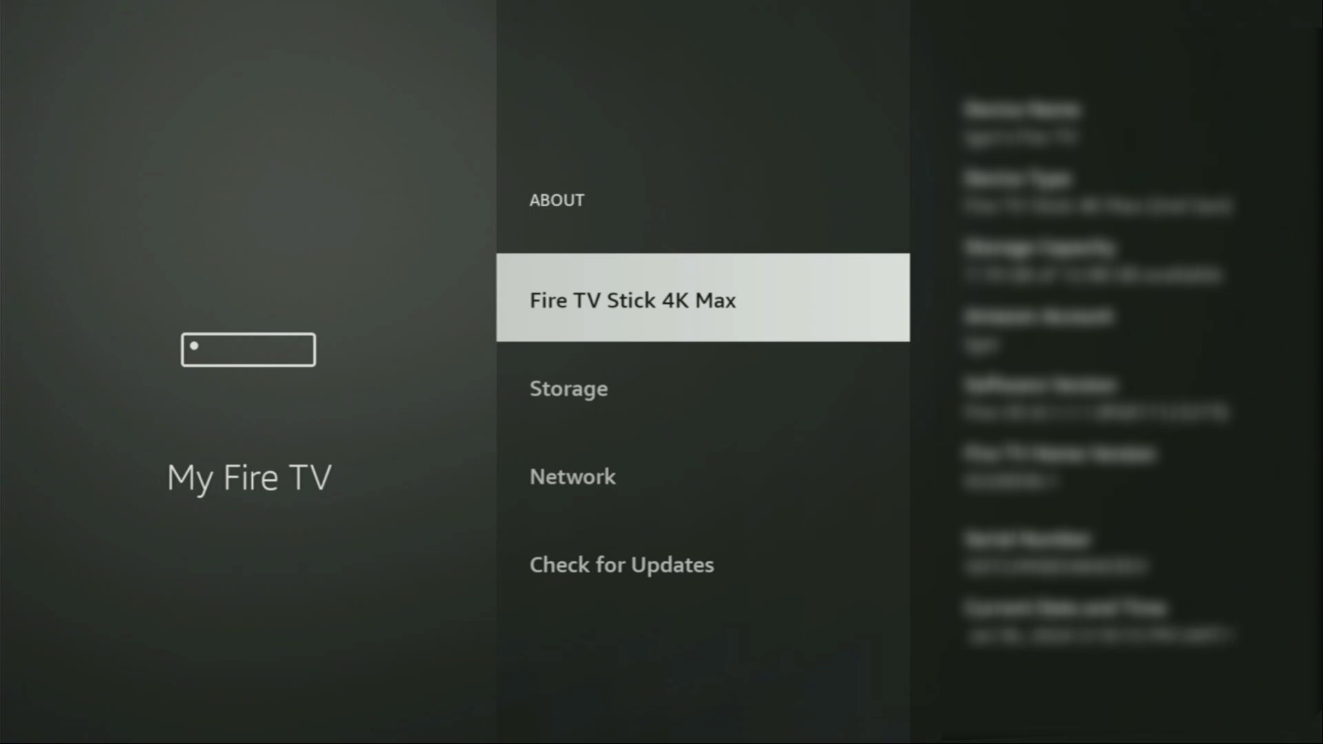
Step: Open the Developer options of My Fire TV and make sure ADB debugging is on
key("Escape")
key("Down")
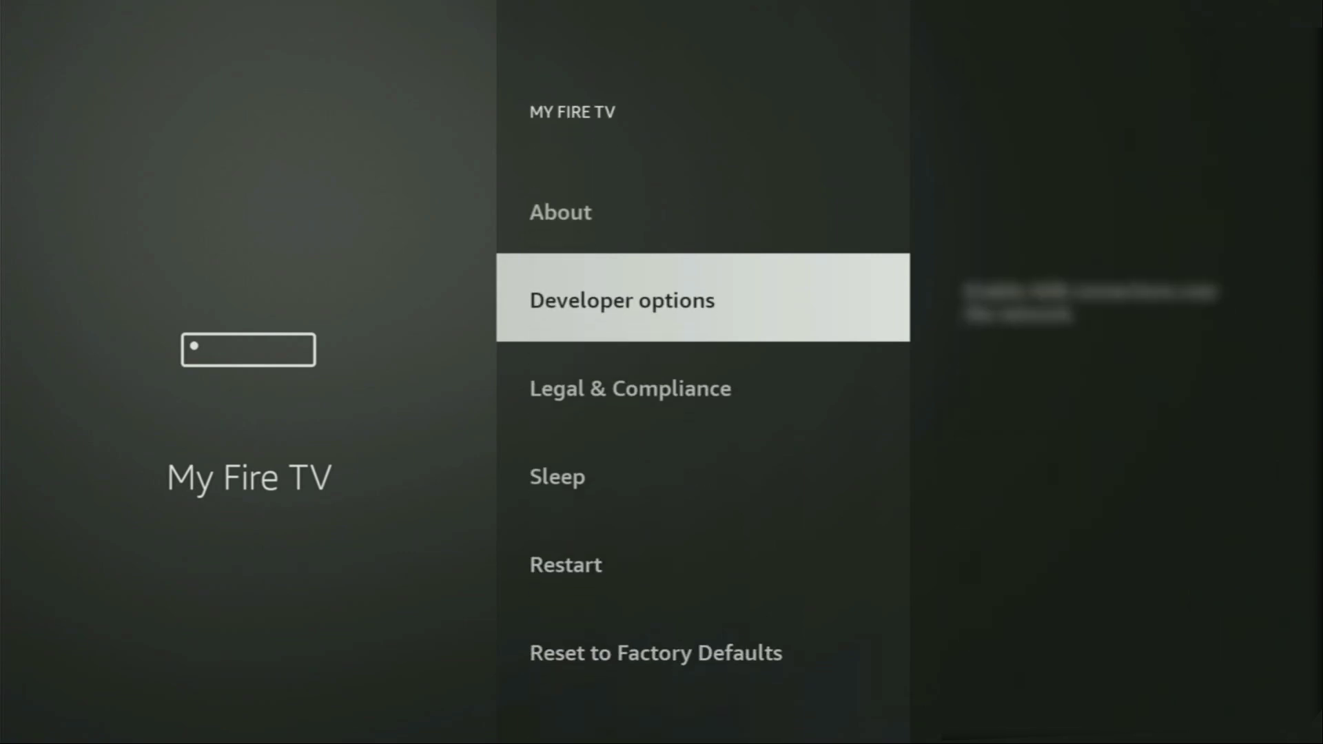
key("Return")
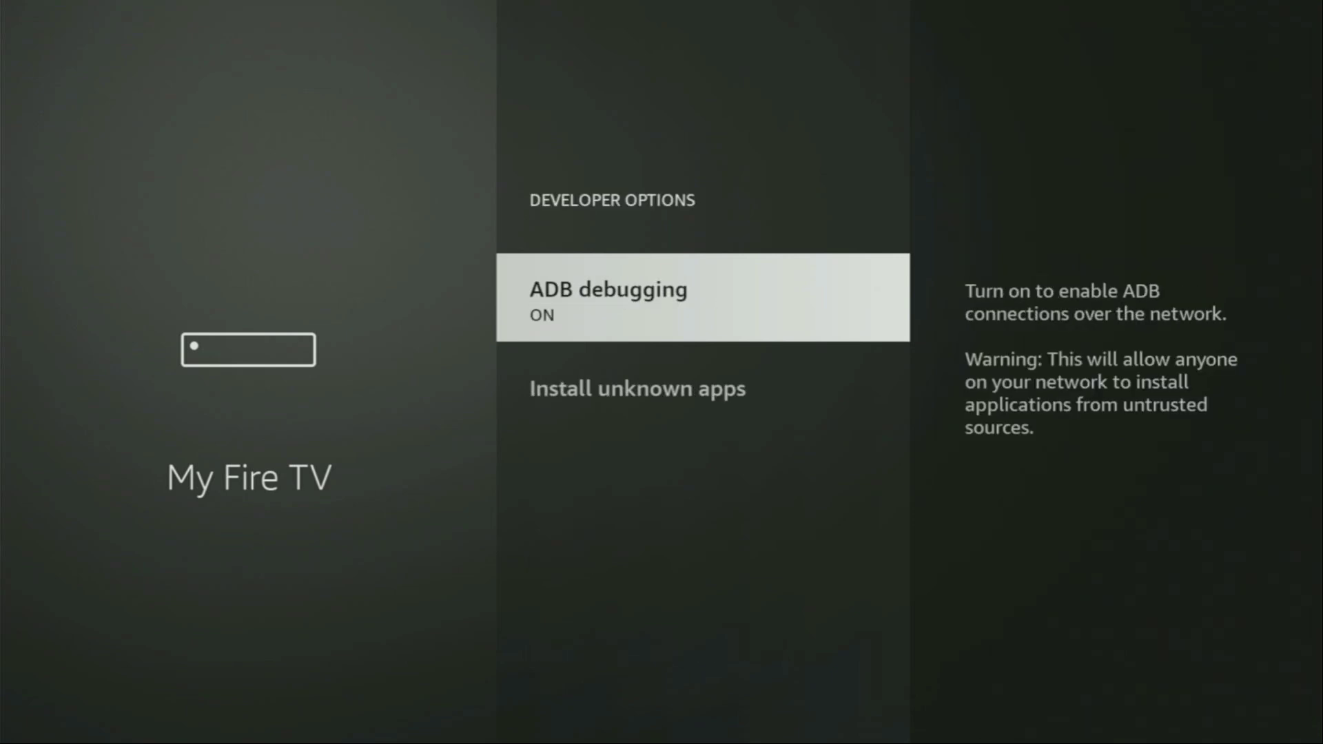
key("Return")
Step: Open Install unknown apps in the Developer options and go down through its list of apps
key("Down")
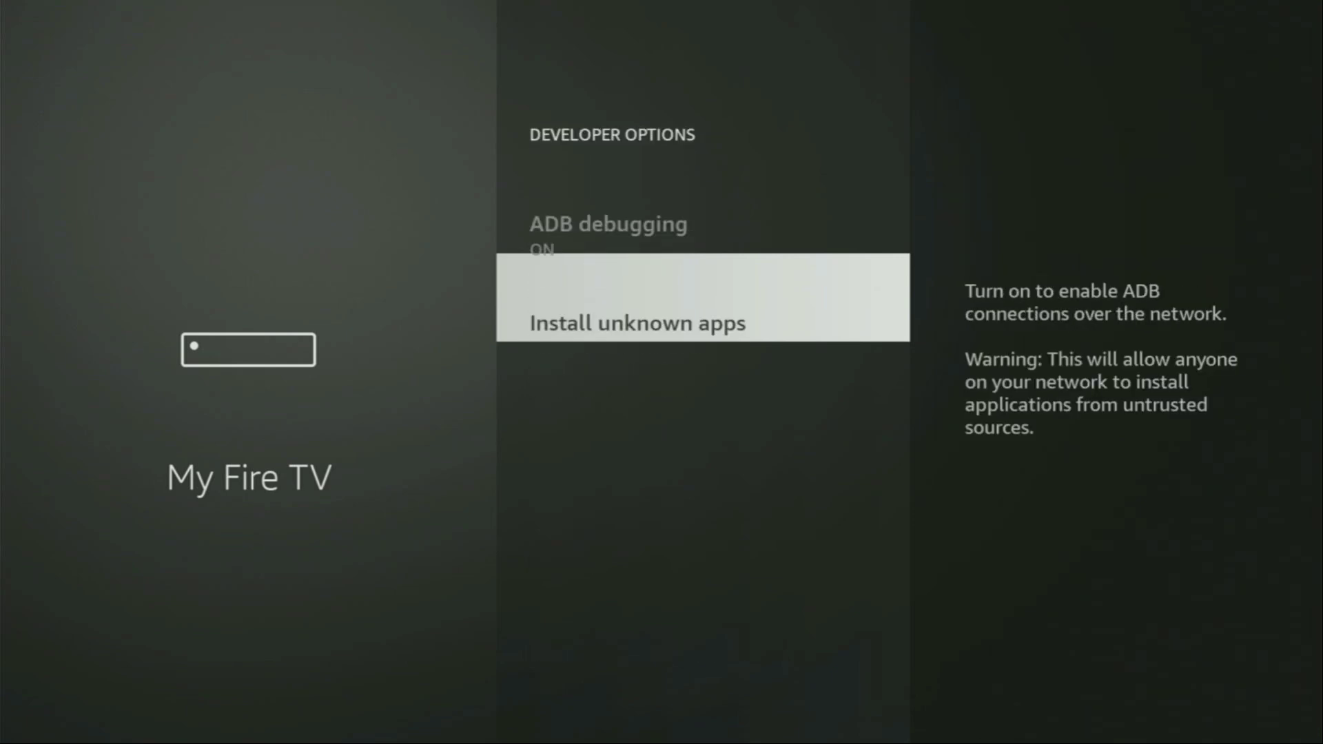
key("Return")
key("Down")
key("Down")
key("Down")
key("Down")
key("Down")
key("Down")
key("Down")
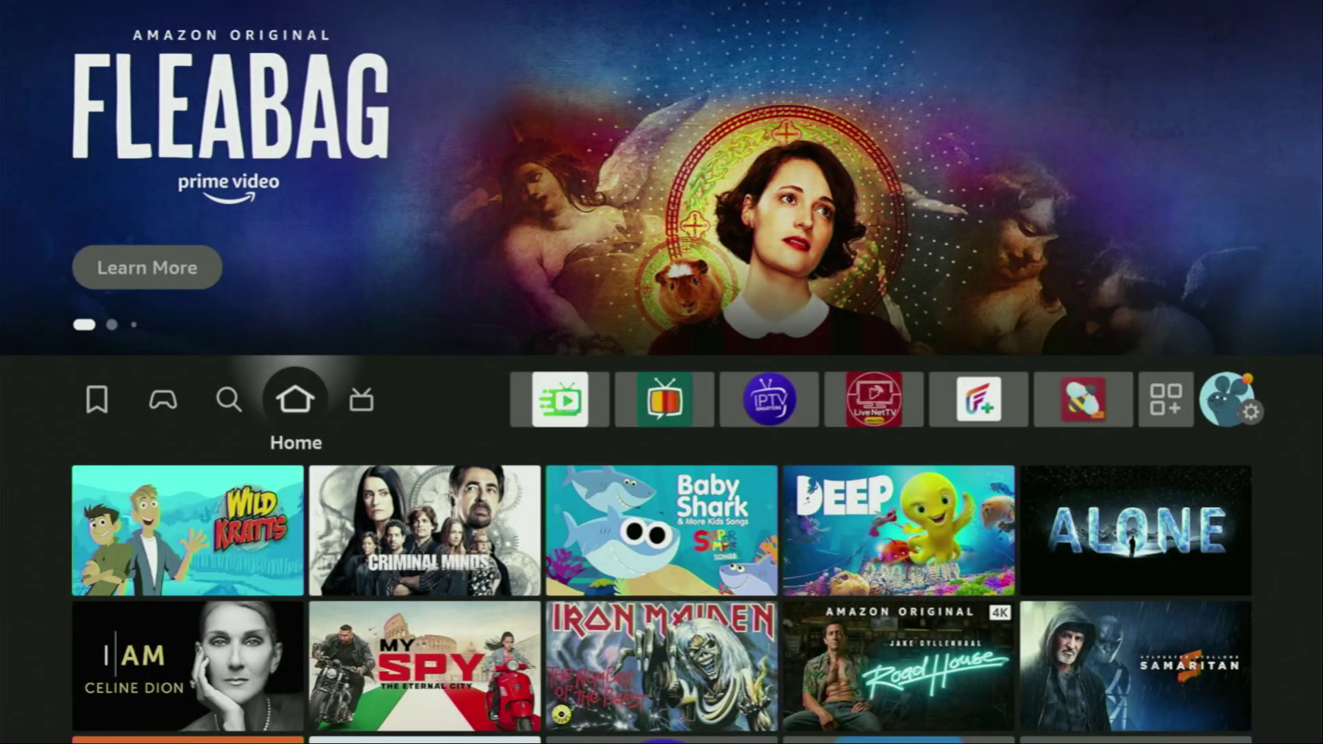
Step: Open the full Your Apps & Channels list from the home screen
key("Right")
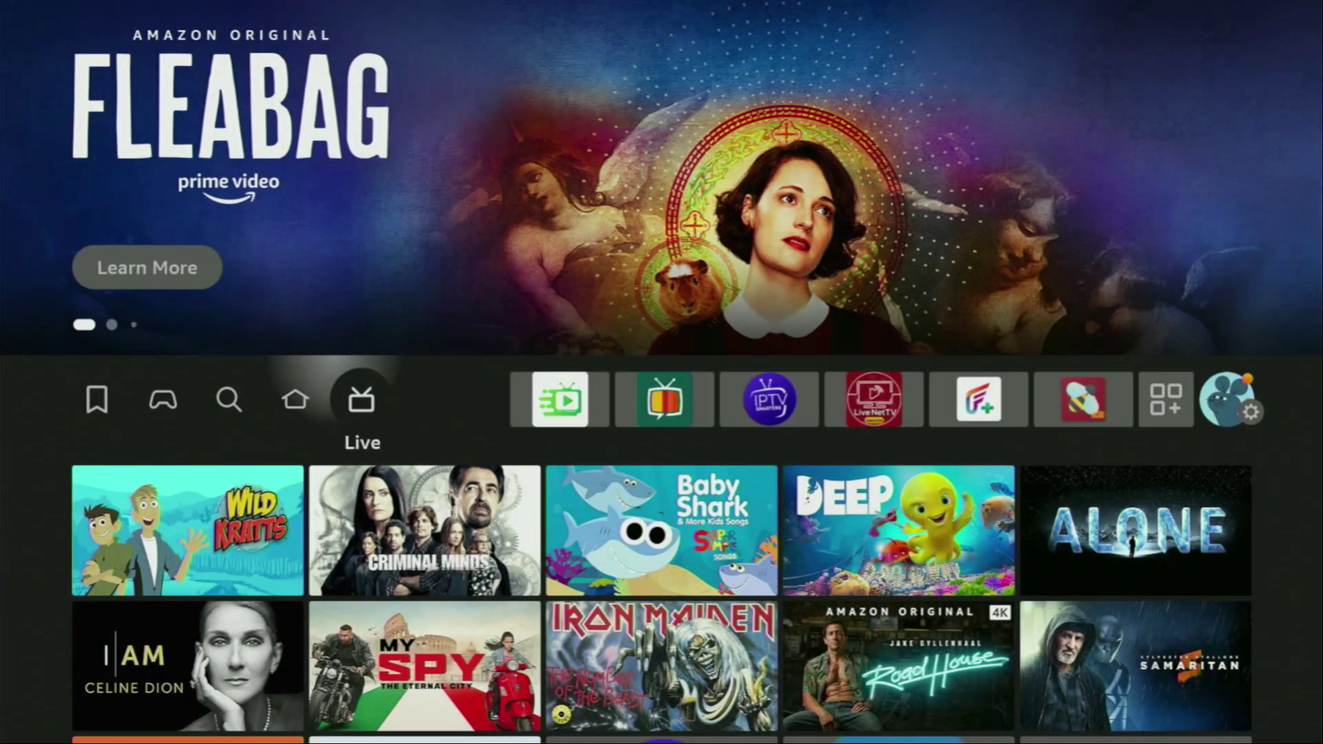
key("Right")
key("Right")
key("Right")
key("Right")
key("Right")
key("Right")
key("Right")
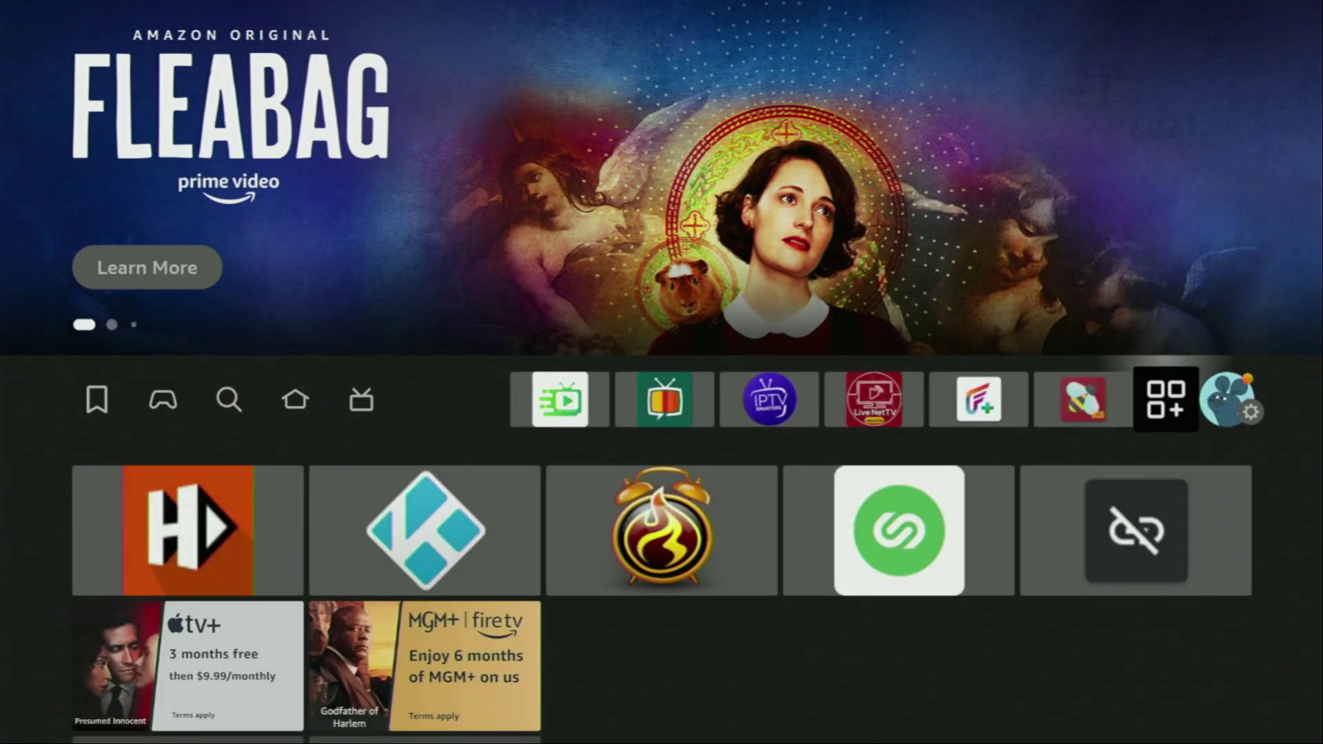
key("Return")
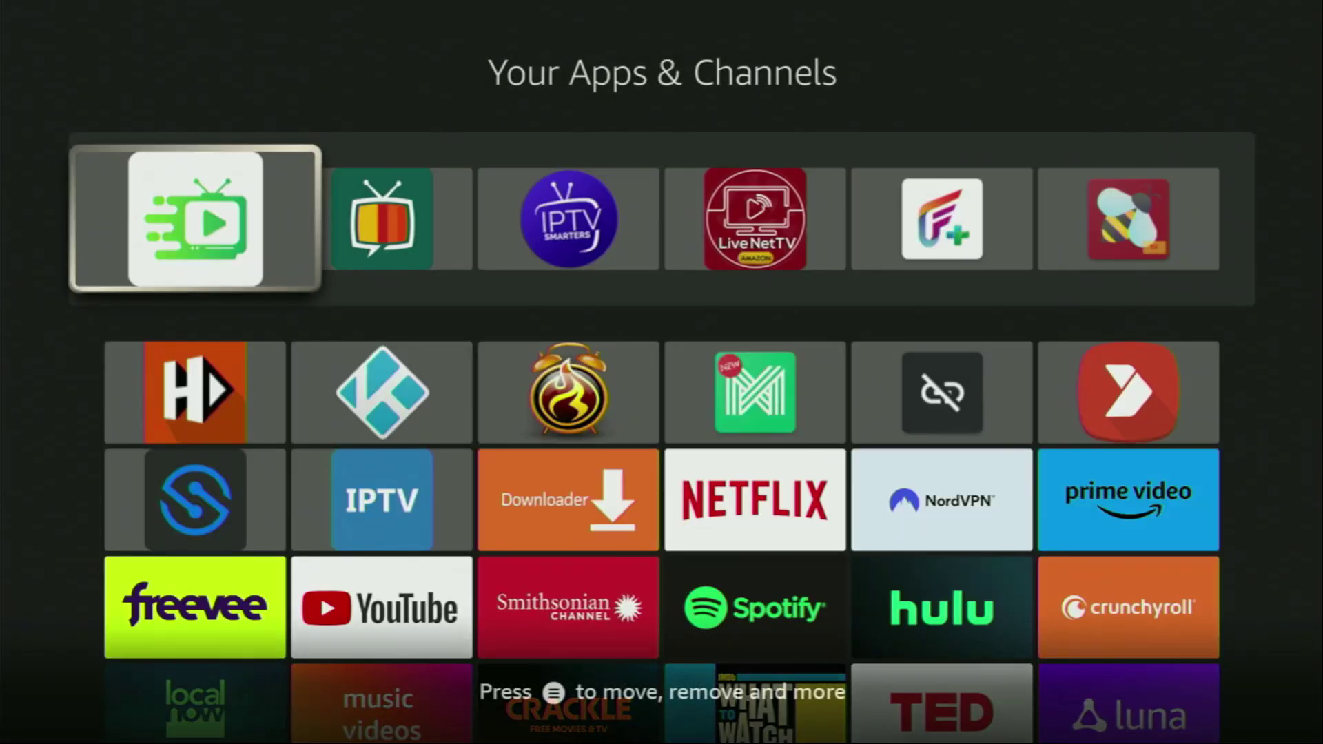
Step: Launch NordVPN from the list of installed apps
key("Down")
key("Down")
key("Right")
key("Right")
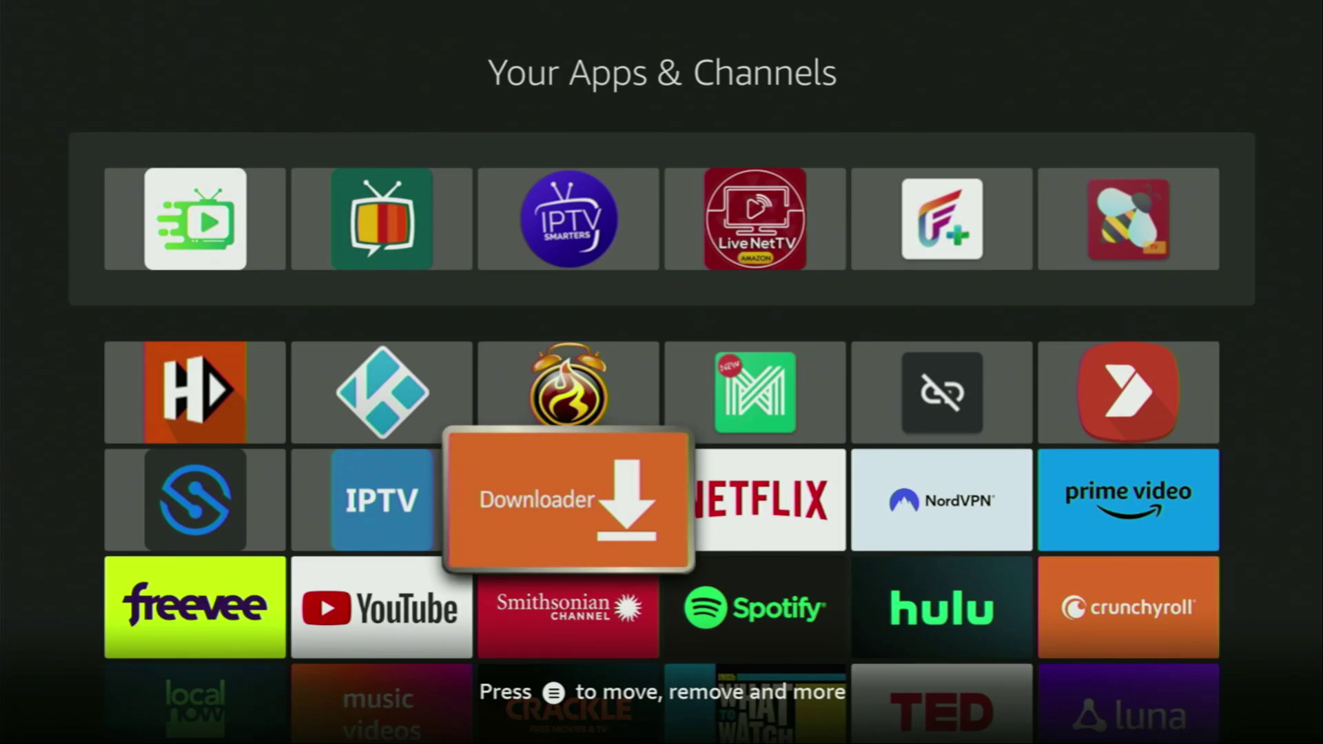
key("Right")
key("Right")
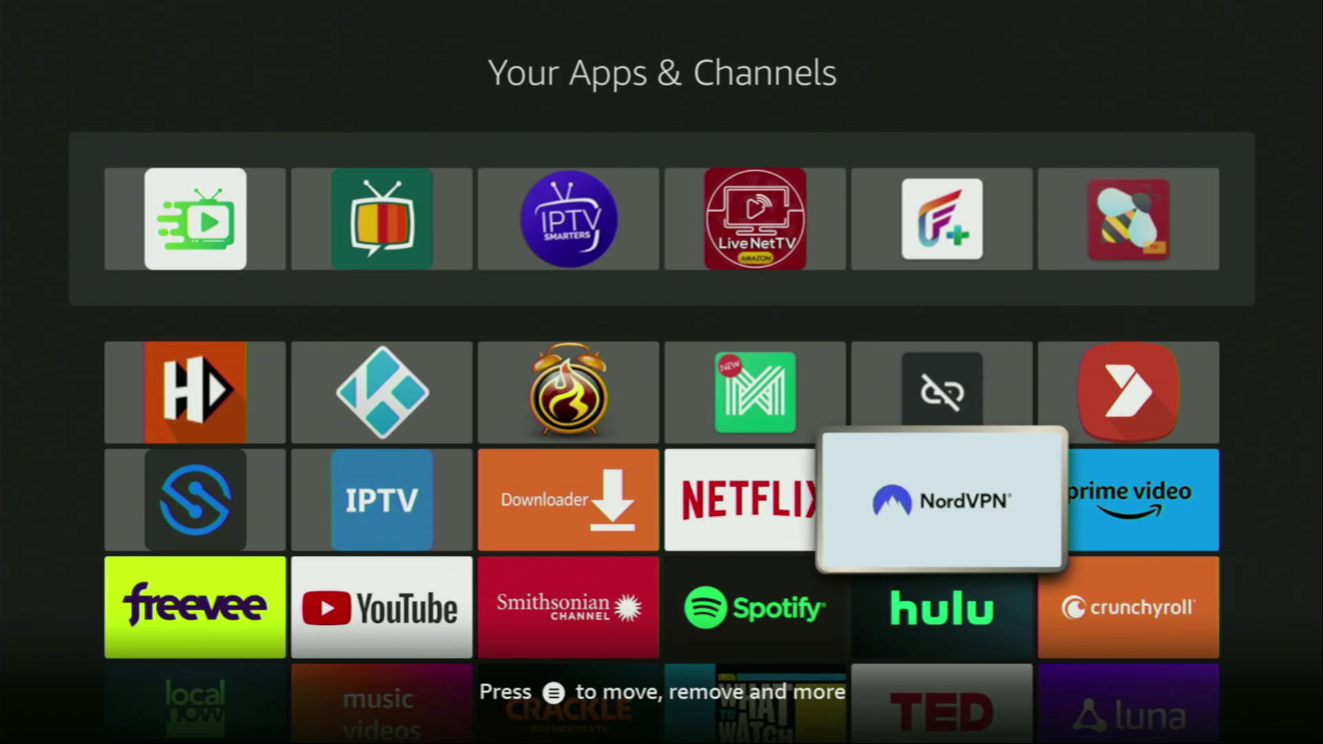
key("Return")
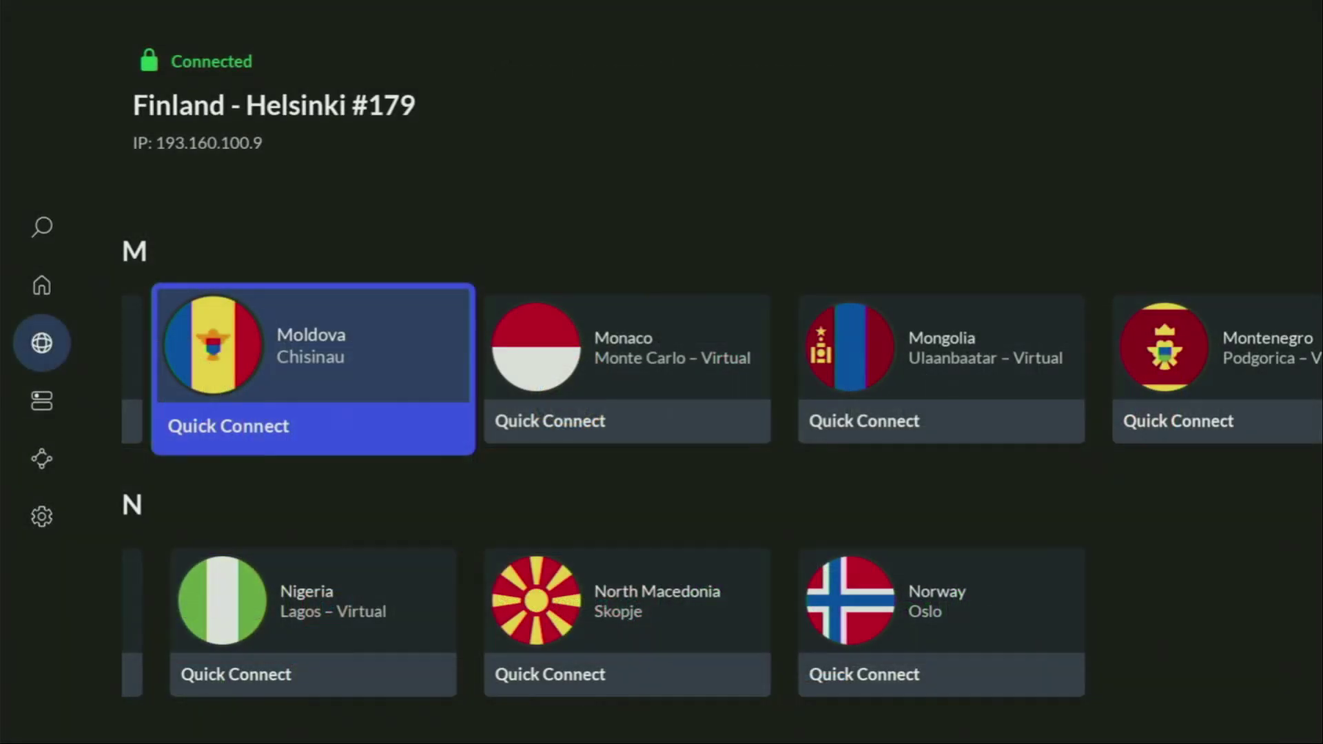
Step: Switch NordVPN from the countries view to its Home view
key("Left")
key("Left")
key("Left")
key("Left")
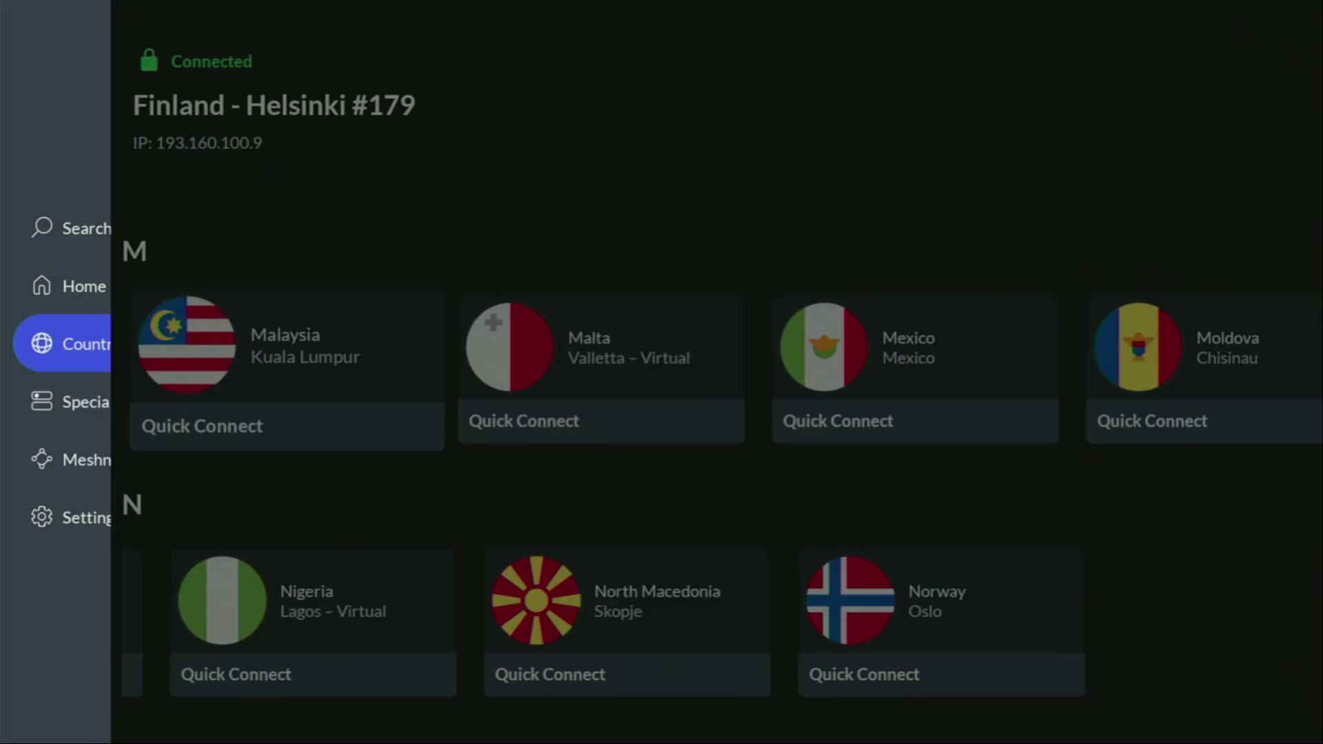
key("Up")
key("Right")
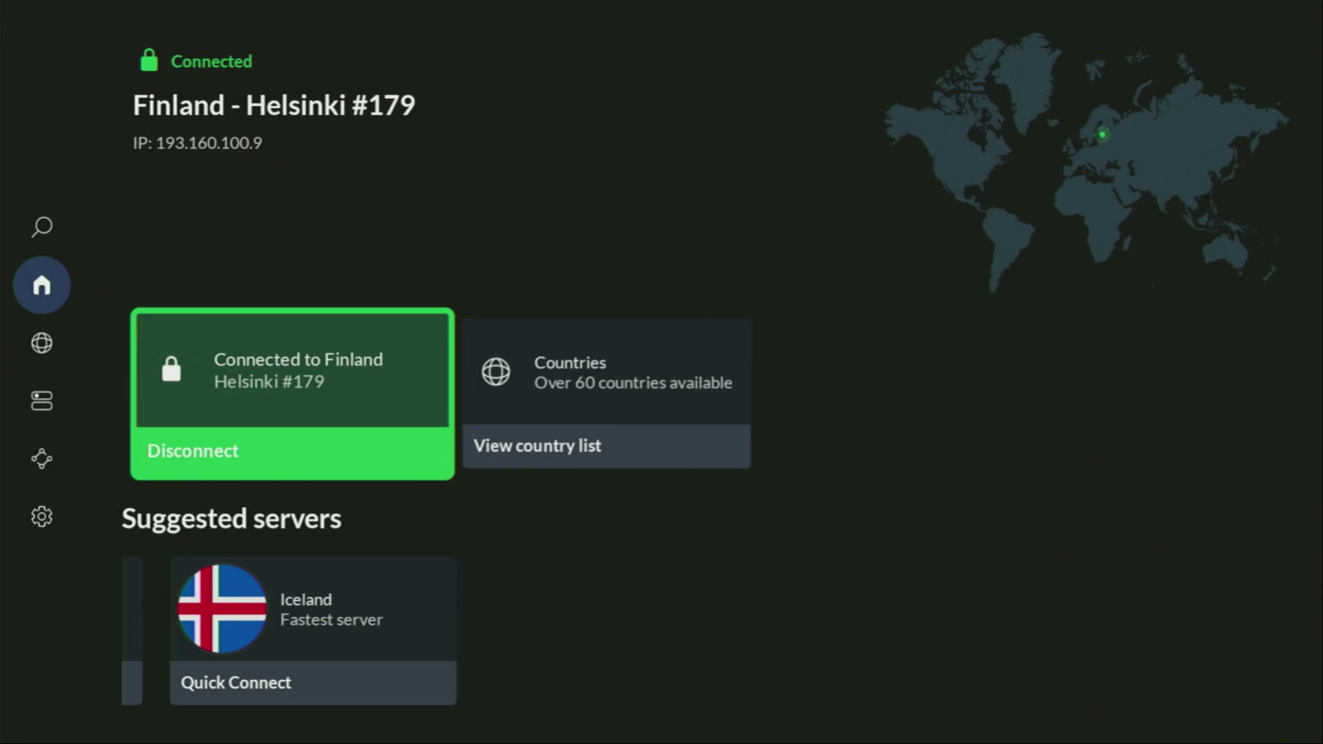
Step: Open the full list of available VPN countries
key("Up")
key("Right")
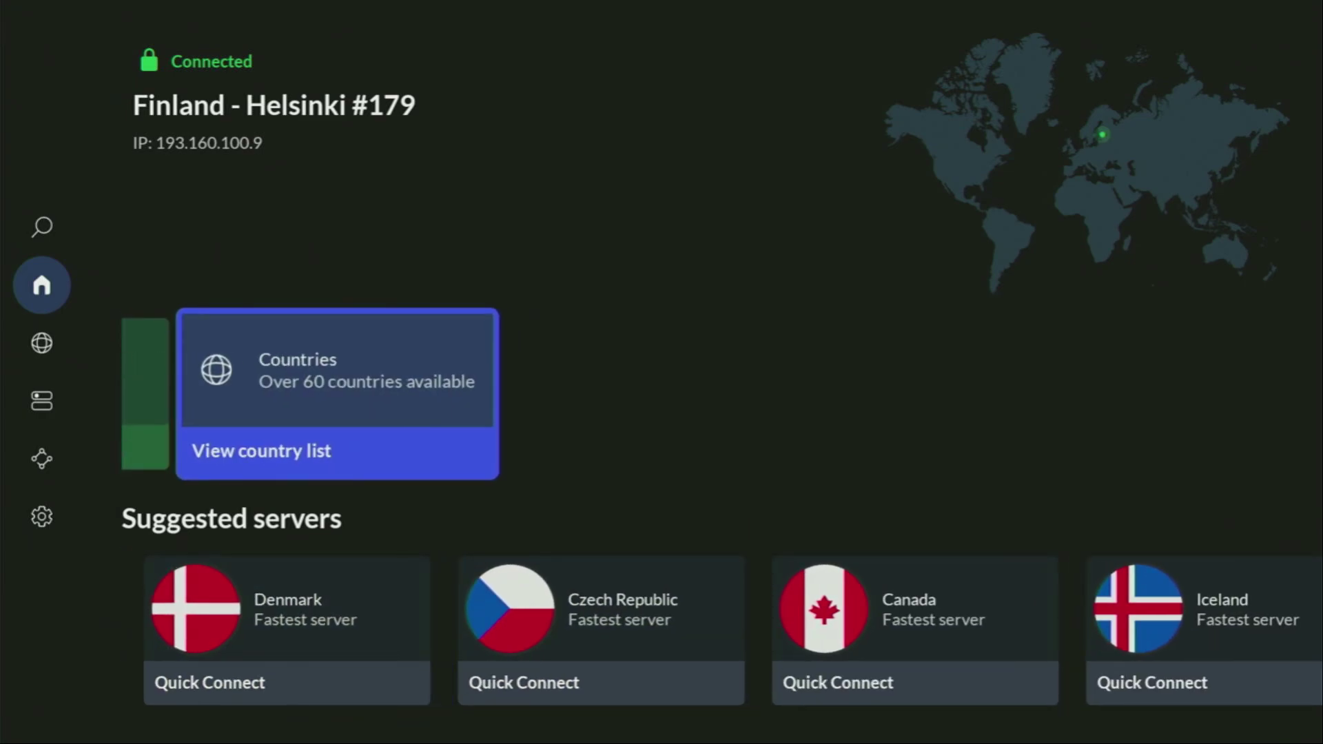
key("Return")
Step: Browse the VPN servers under Popular countries and the letters A and B
key("Right")
key("Right")
key("Right")
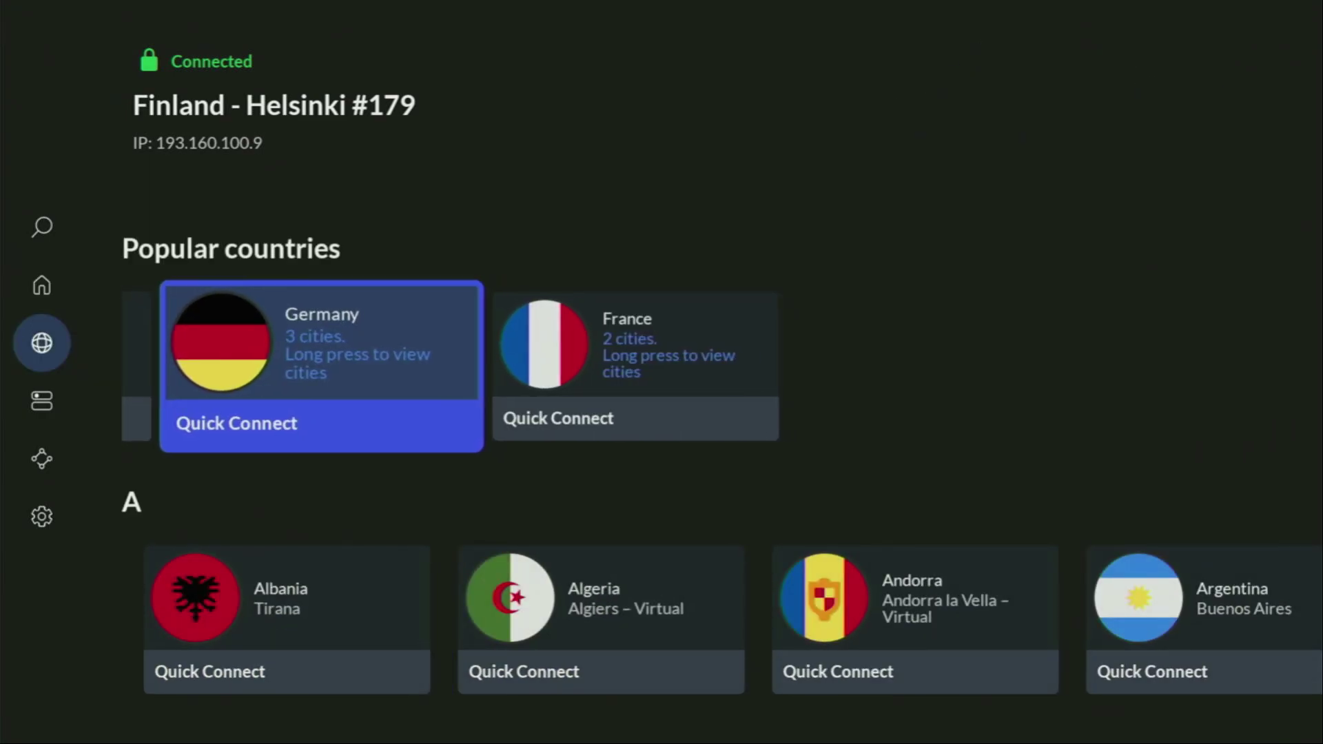
key("Down")
key("Right")
key("Right")
key("Right")
key("Right")
key("Right")
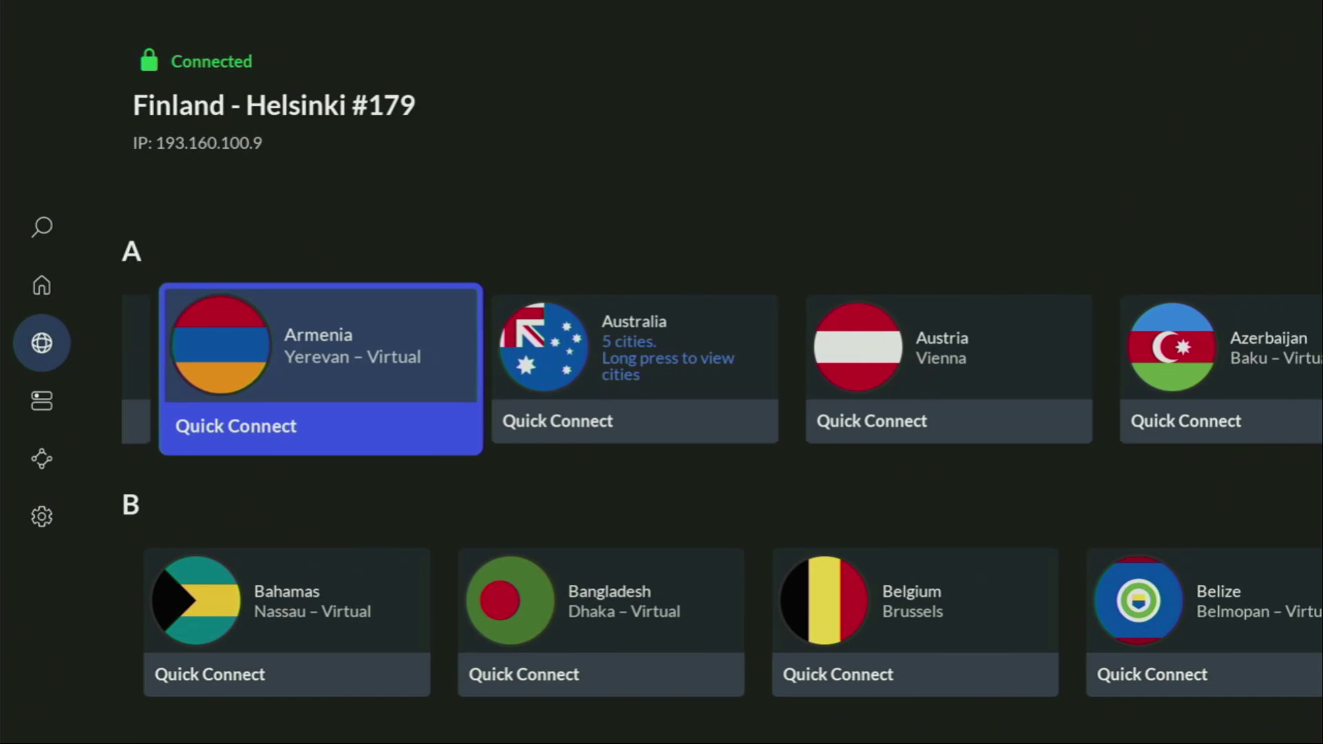
key("Right")
key("Right")
key("Right")
key("Right")
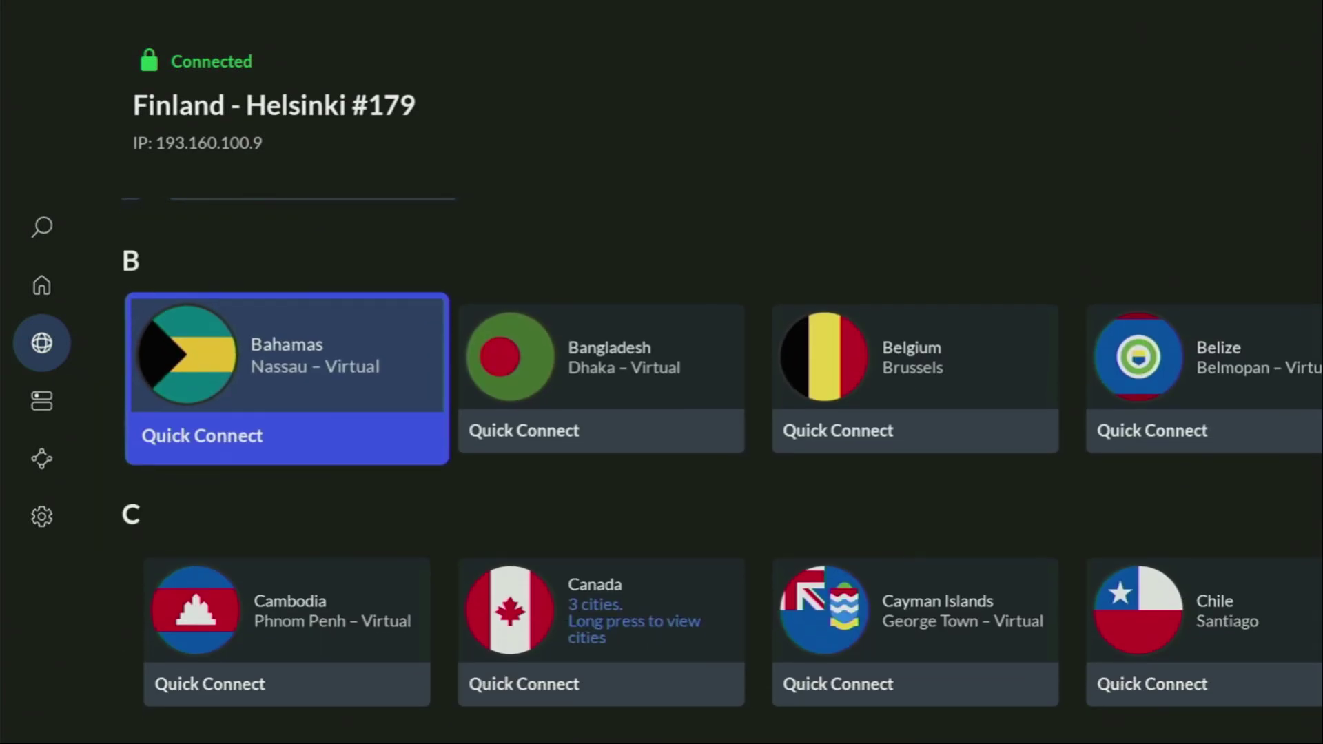
key("Right")
key("Right")
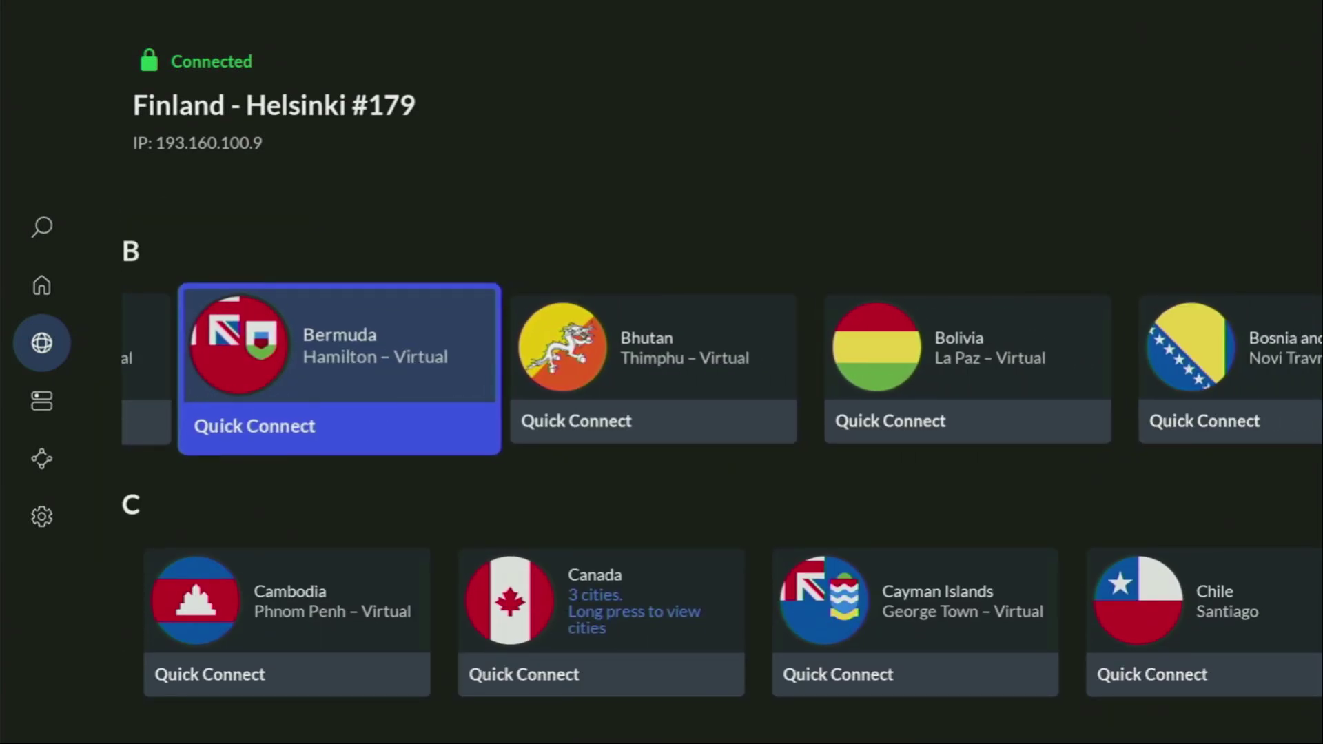
key("Right")
key("Right")
key("Right")
key("Right")
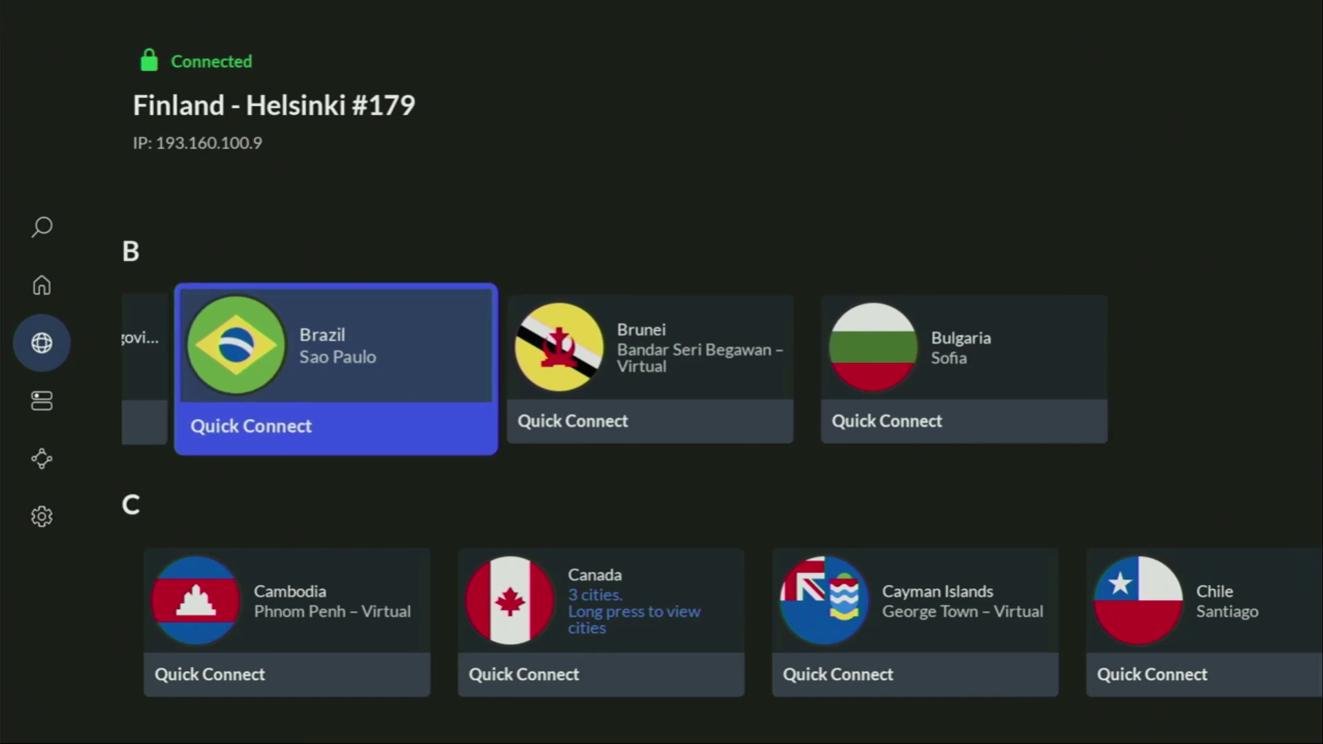
Step: Find Denmark – Copenhagen in the D–F group and quick-connect the VPN to it
key("Down")
key("Right")
key("Right")
key("Right")
key("Right")
key("Right")
key("Right")
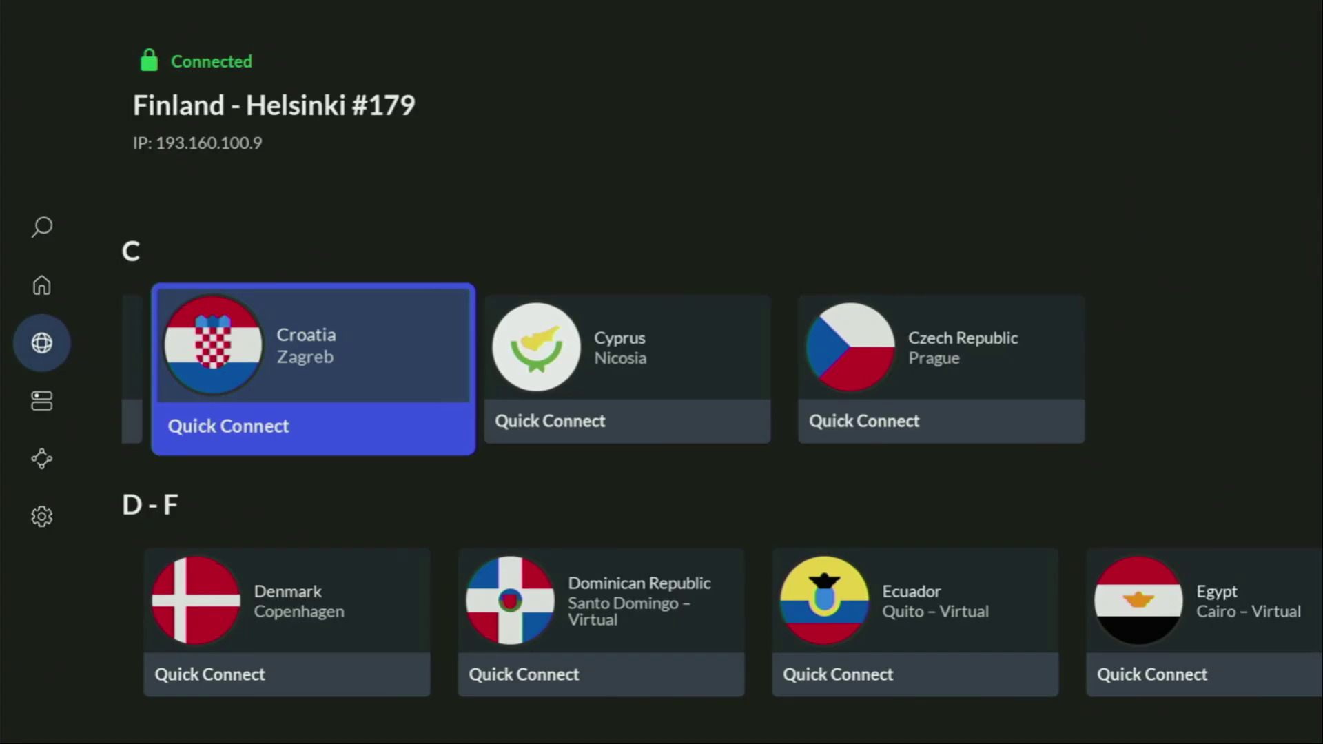
key("Right")
key("Down")
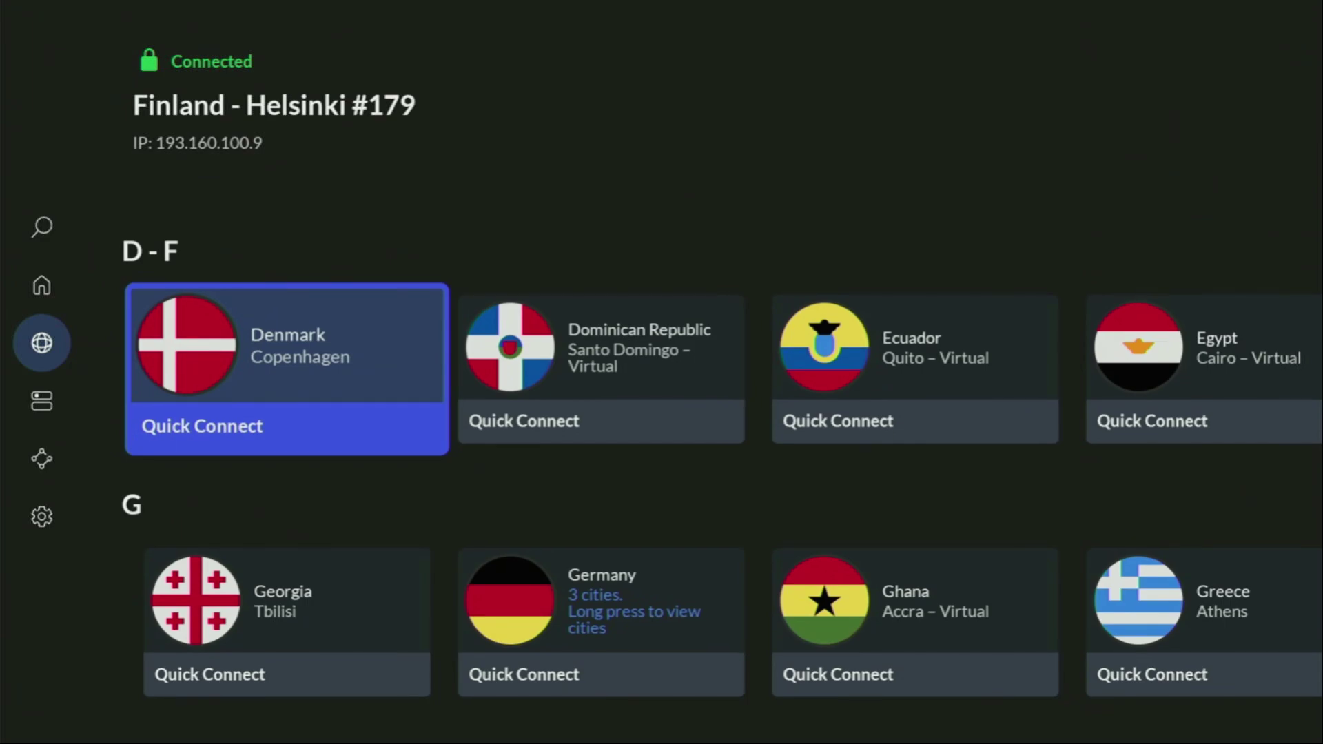
key("Return")
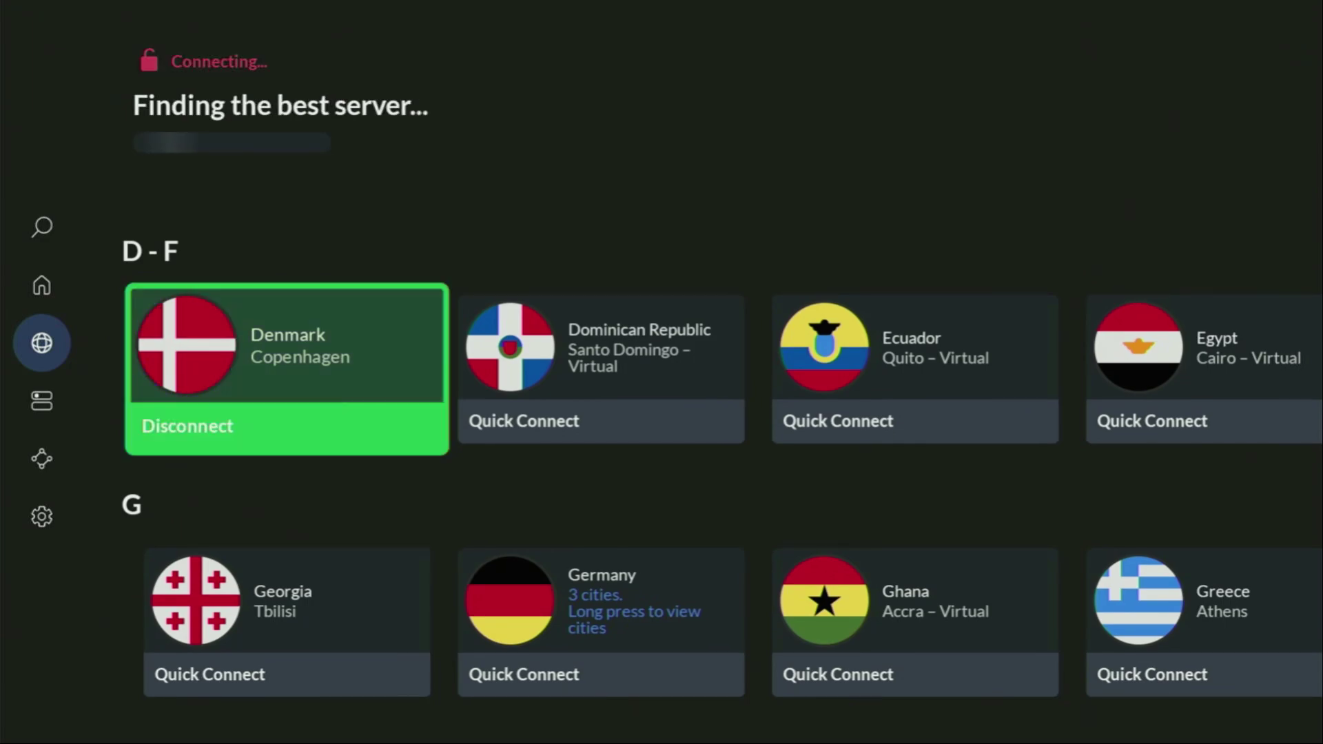
Step: Browse further VPN countries in the D–F and G groups
key("Right")
key("Right")
key("Right")
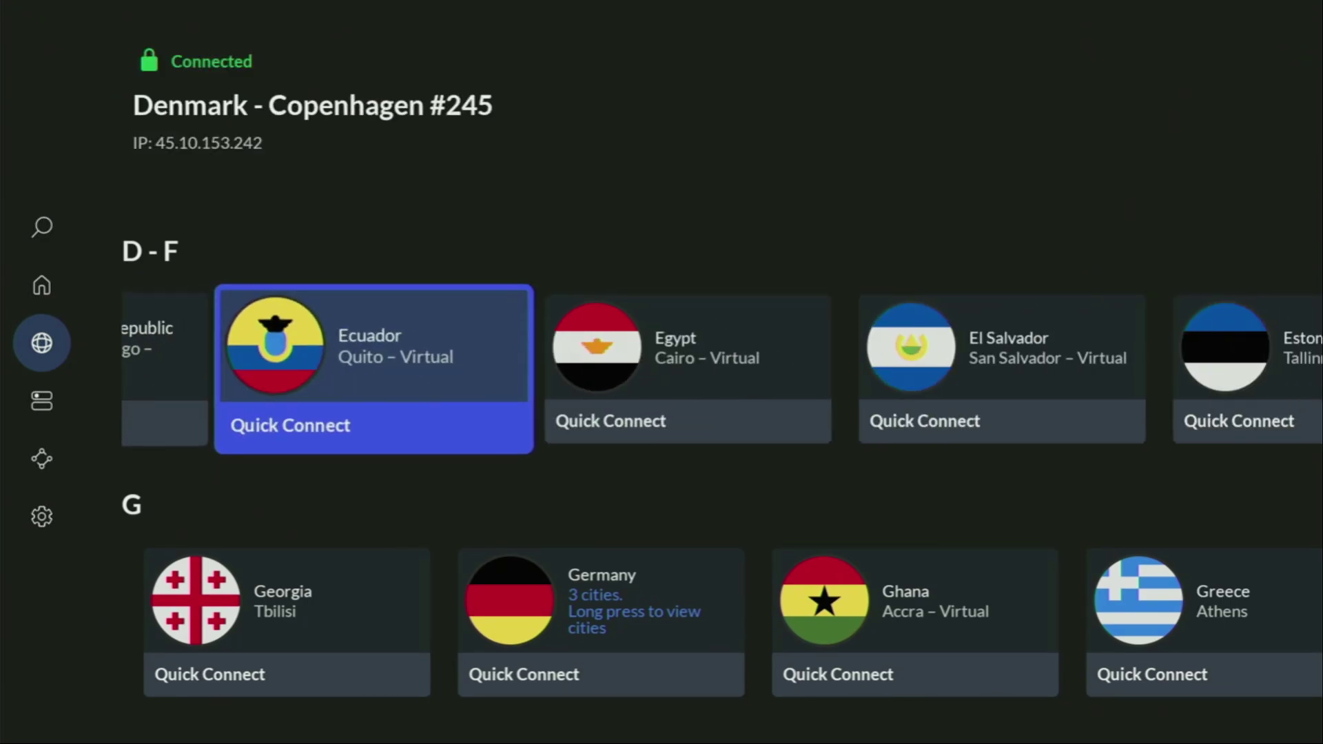
key("Down")
key("Right")
key("Right")
key("Right")
key("Right")
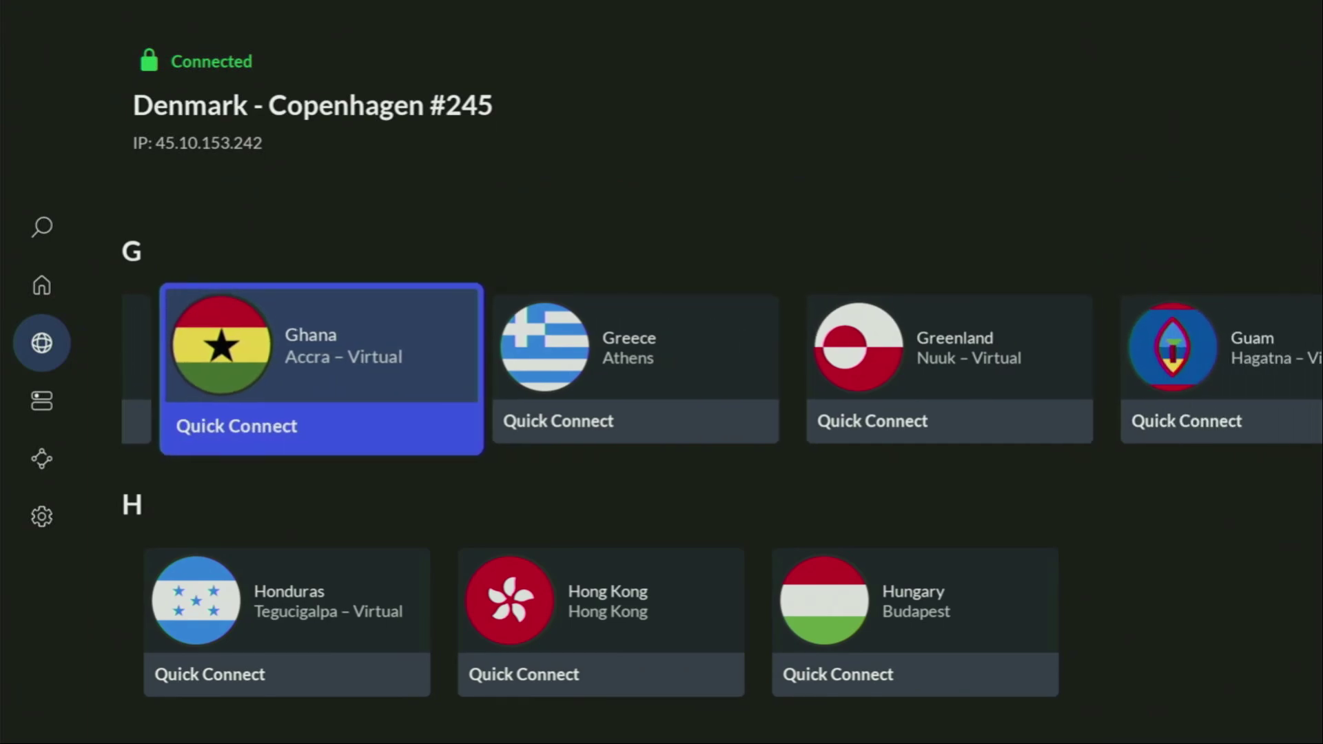
key("Right")
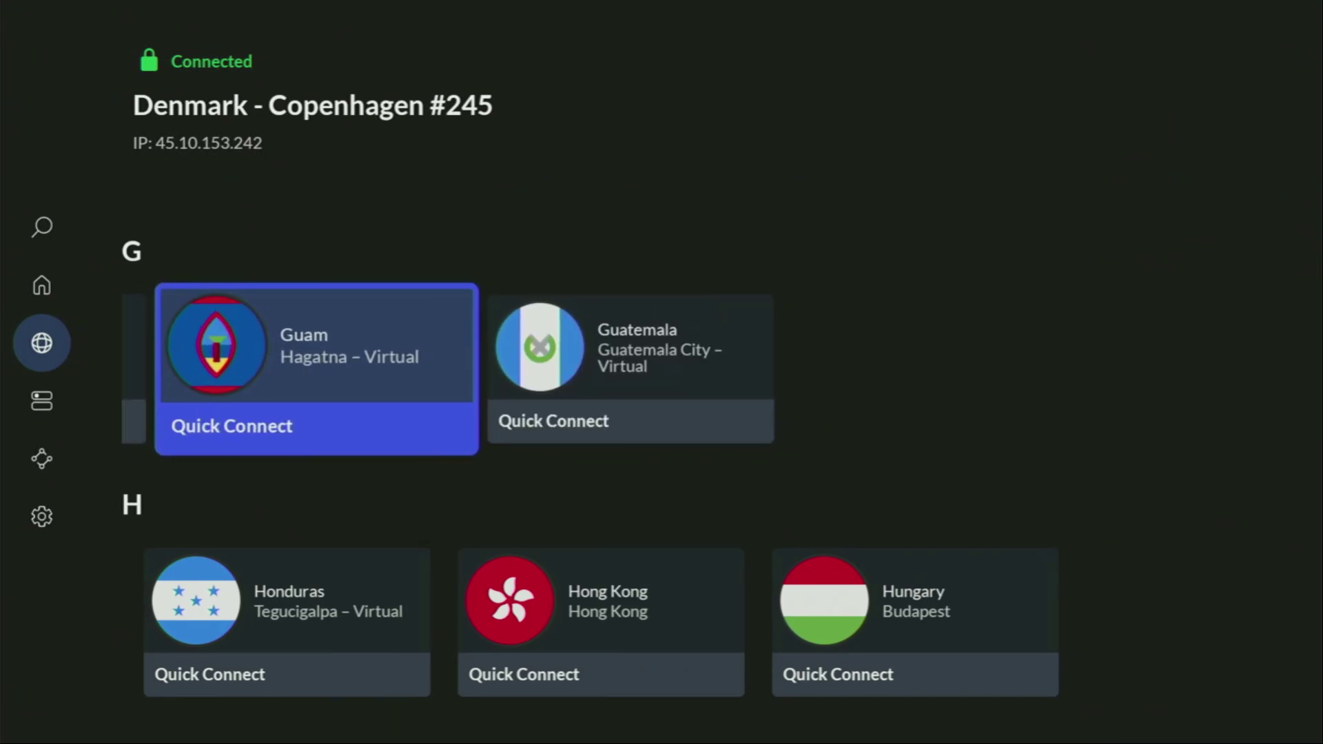
key("Right")
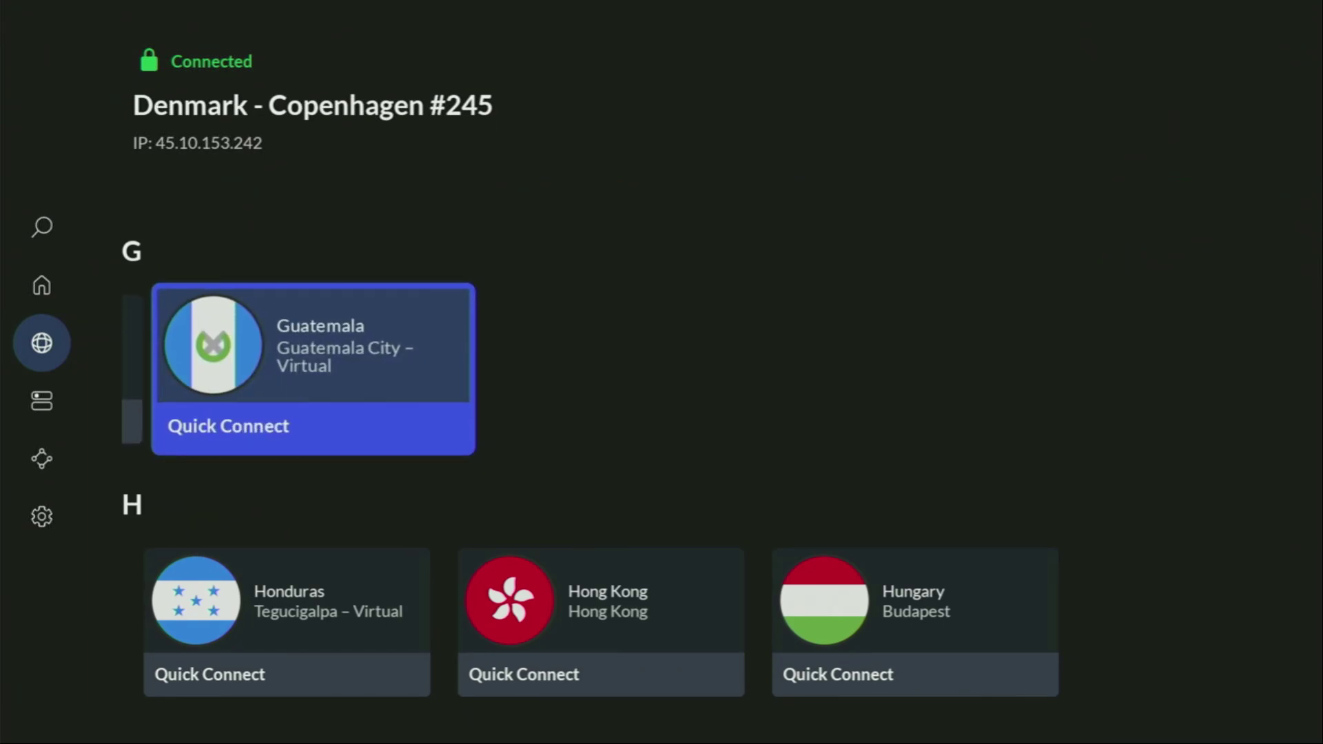
Step: Browse the VPN servers in the H, I and J–K country groups
key("Down")
key("Right")
key("Right")
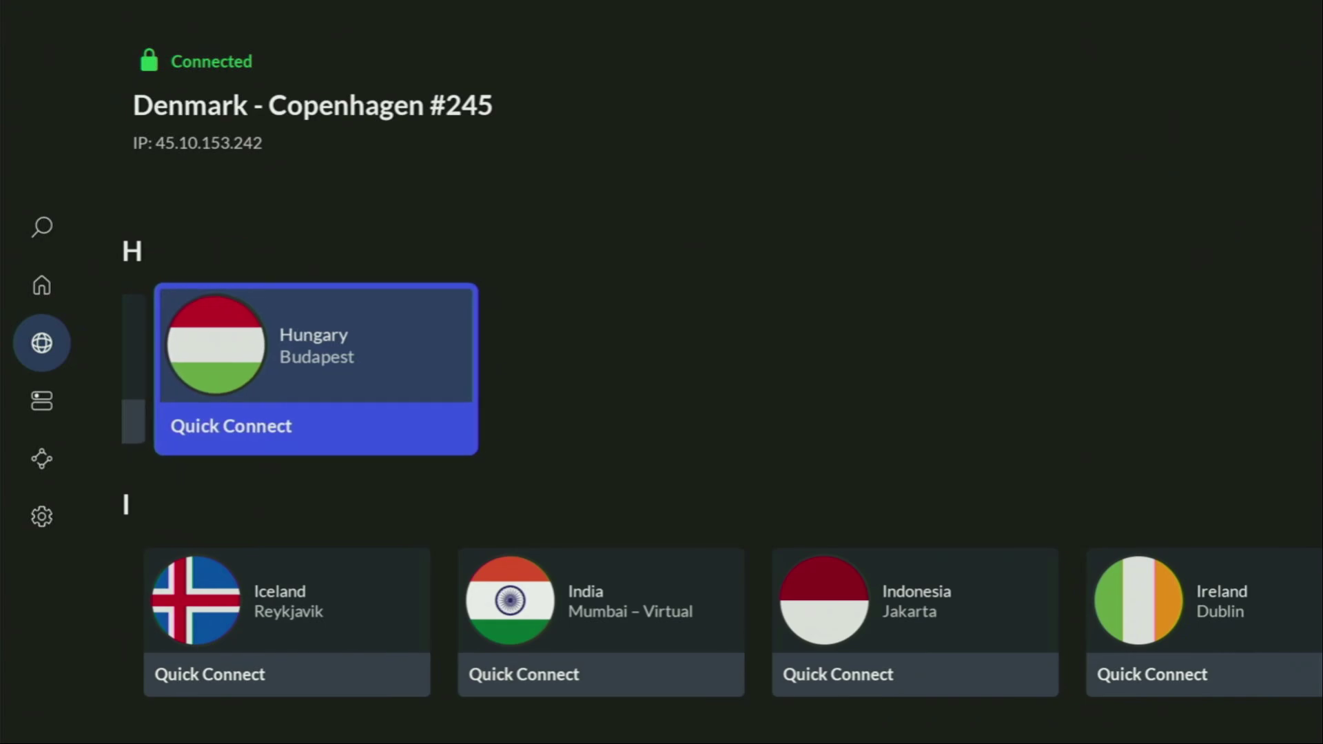
key("Down")
key("Right")
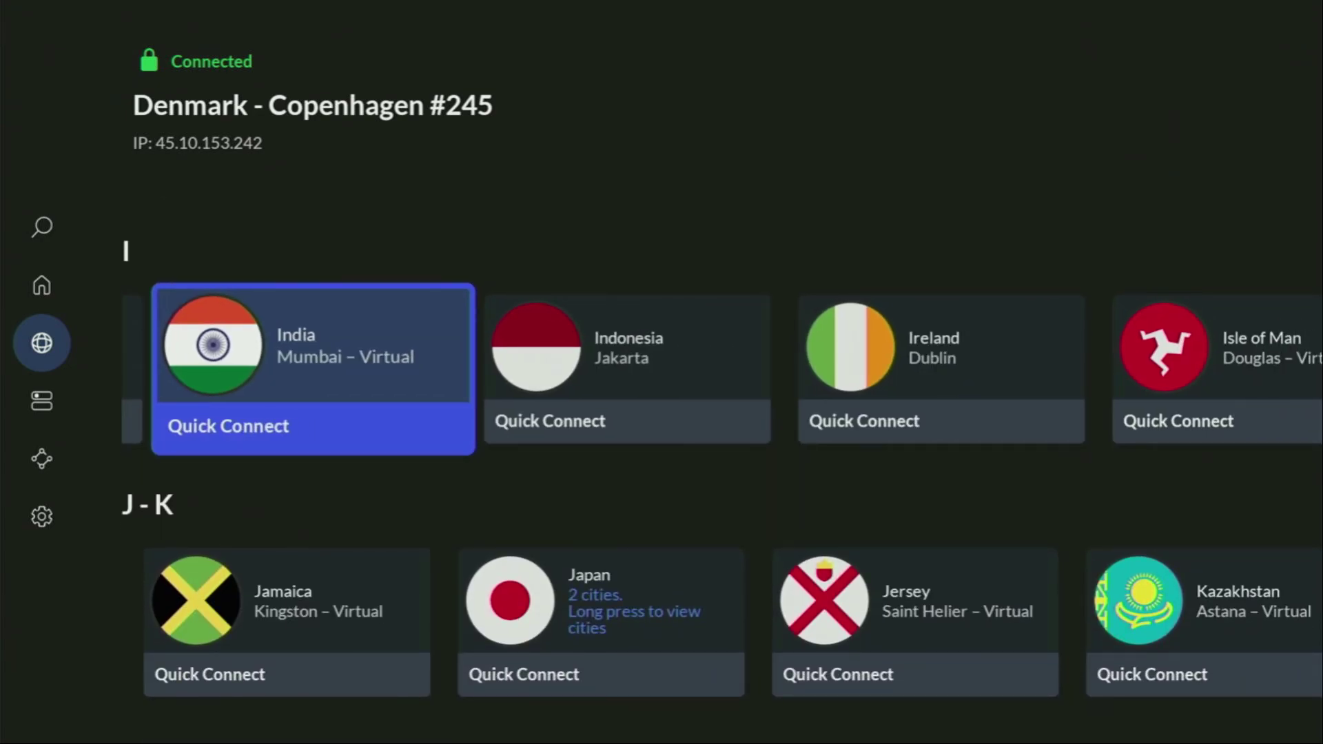
key("Right")
key("Right")
key("Right")
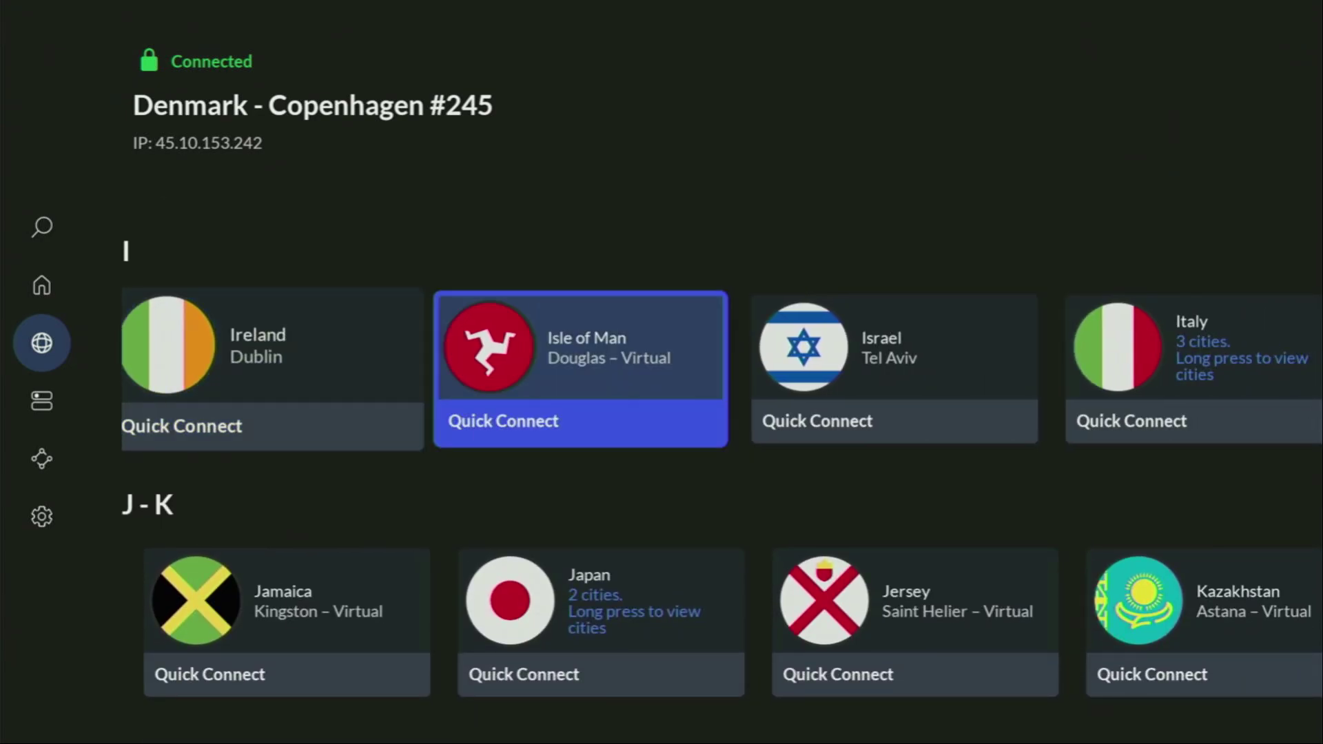
key("Right")
key("Right")
key("Down")
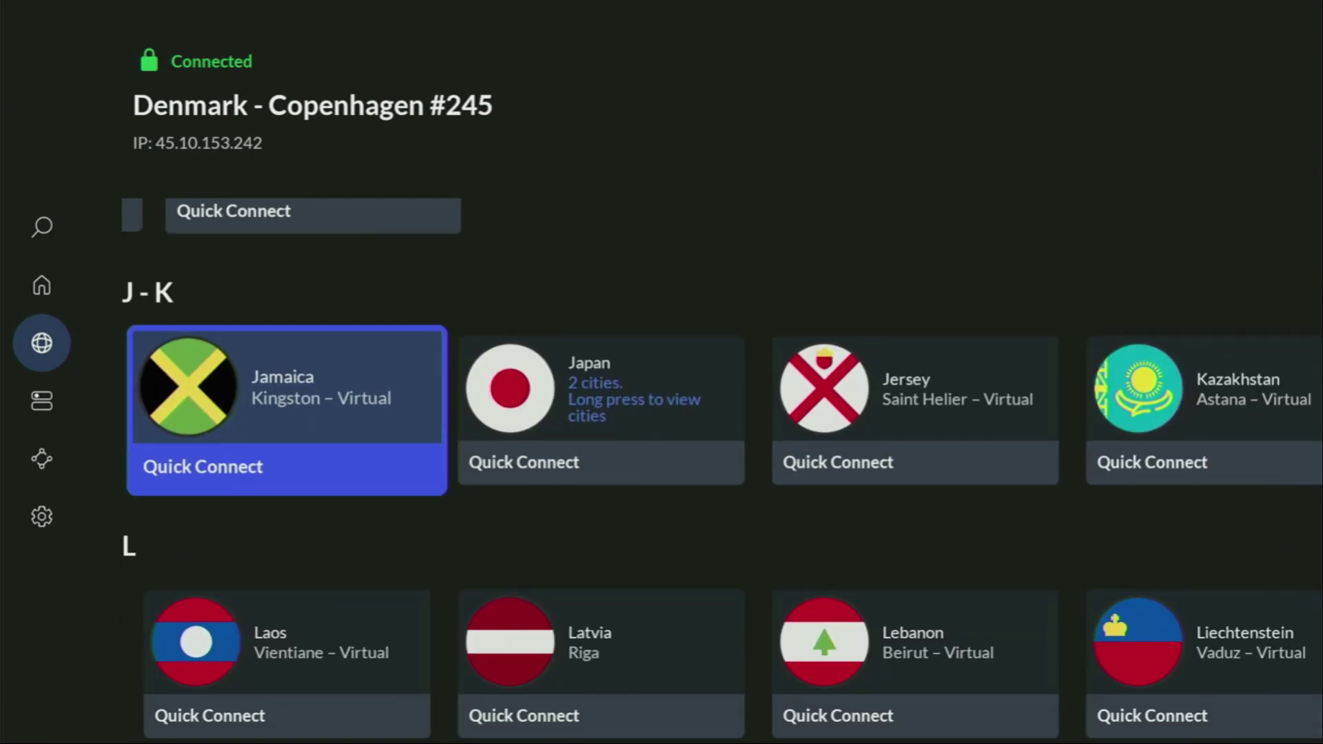
key("Down")
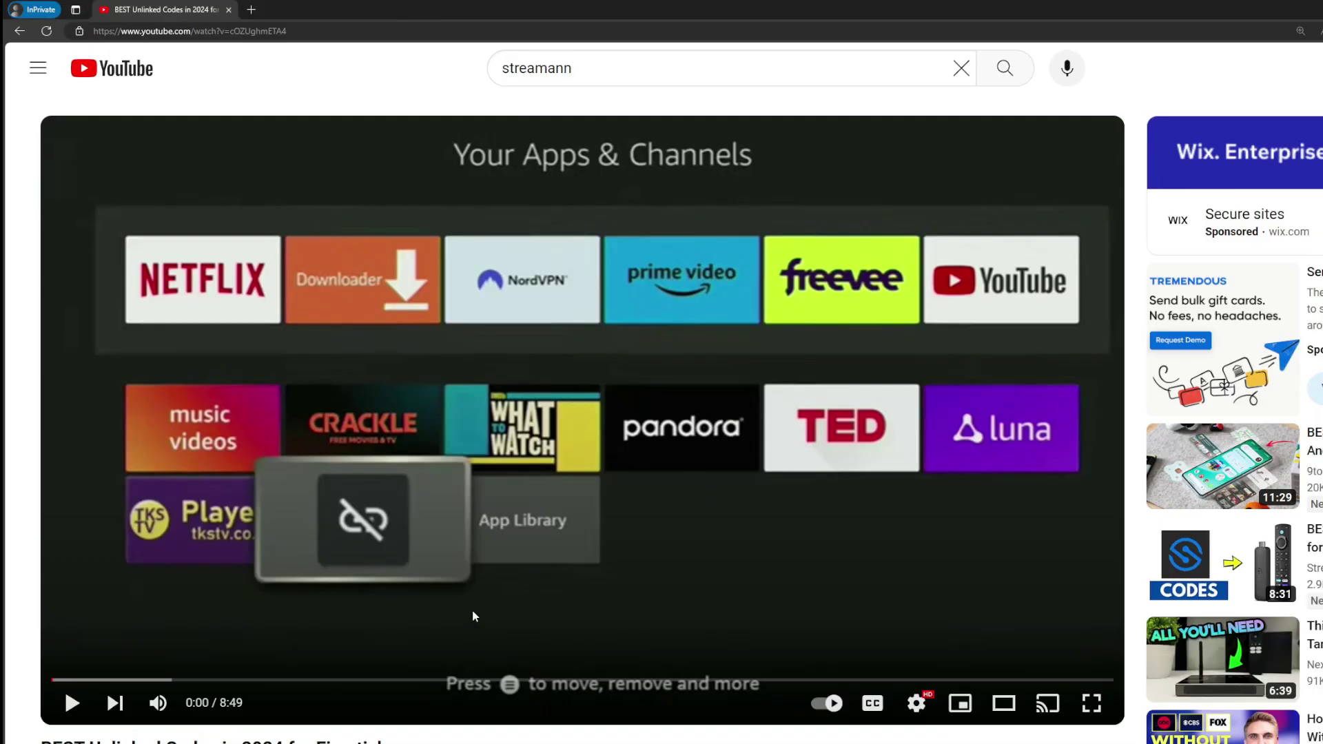
Step: Switch to the YouTube video page, find the topvpnoffer.com link in the pinned comment, and open the NordVPN offer
scroll(473, 616, "down", 7)
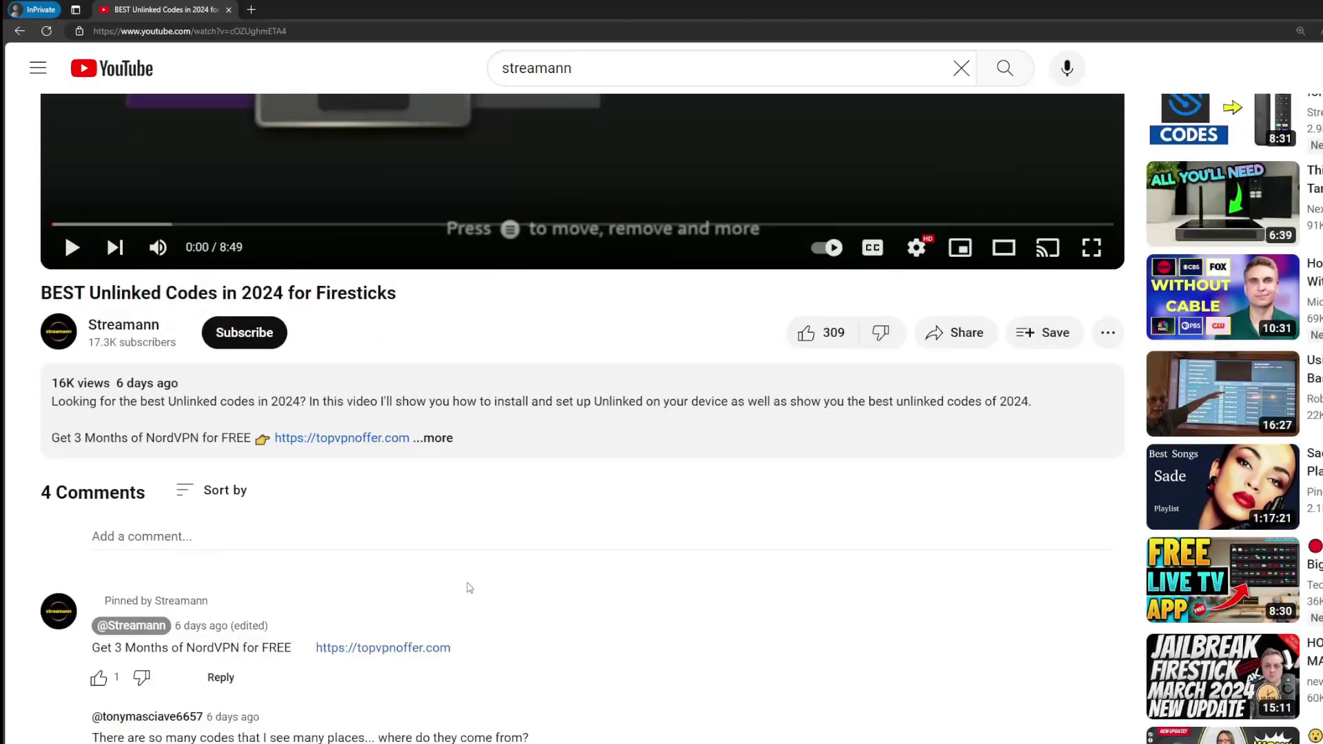
left_click(437, 364)
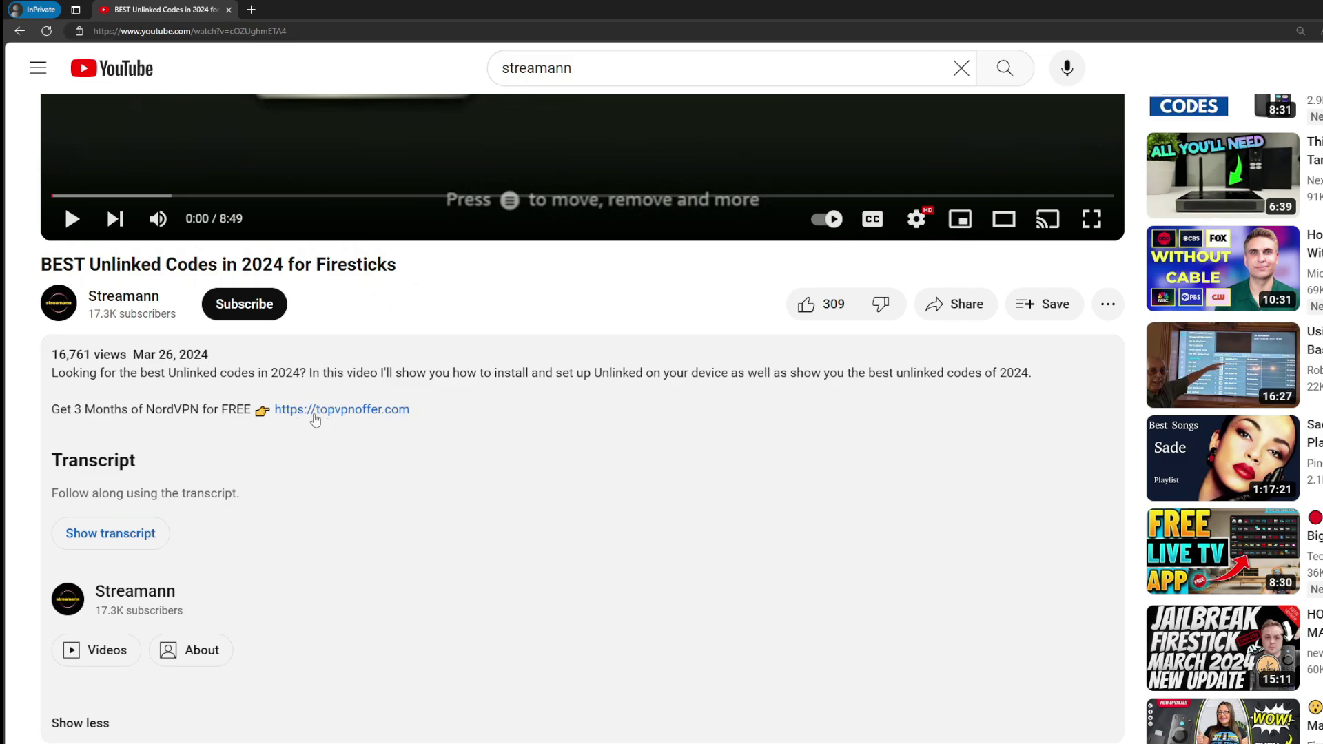
scroll(315, 421, "down", 5)
left_click_drag(472, 570, 321, 572)
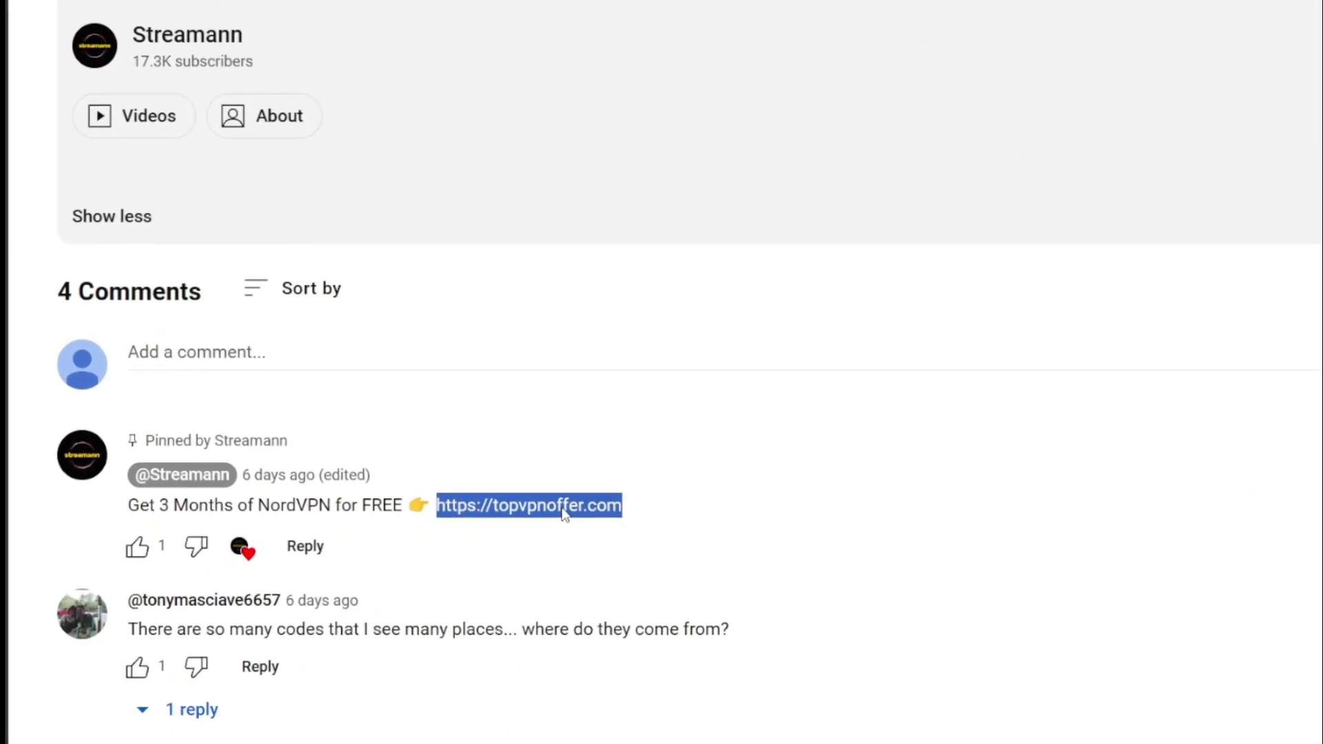
left_click(474, 543)
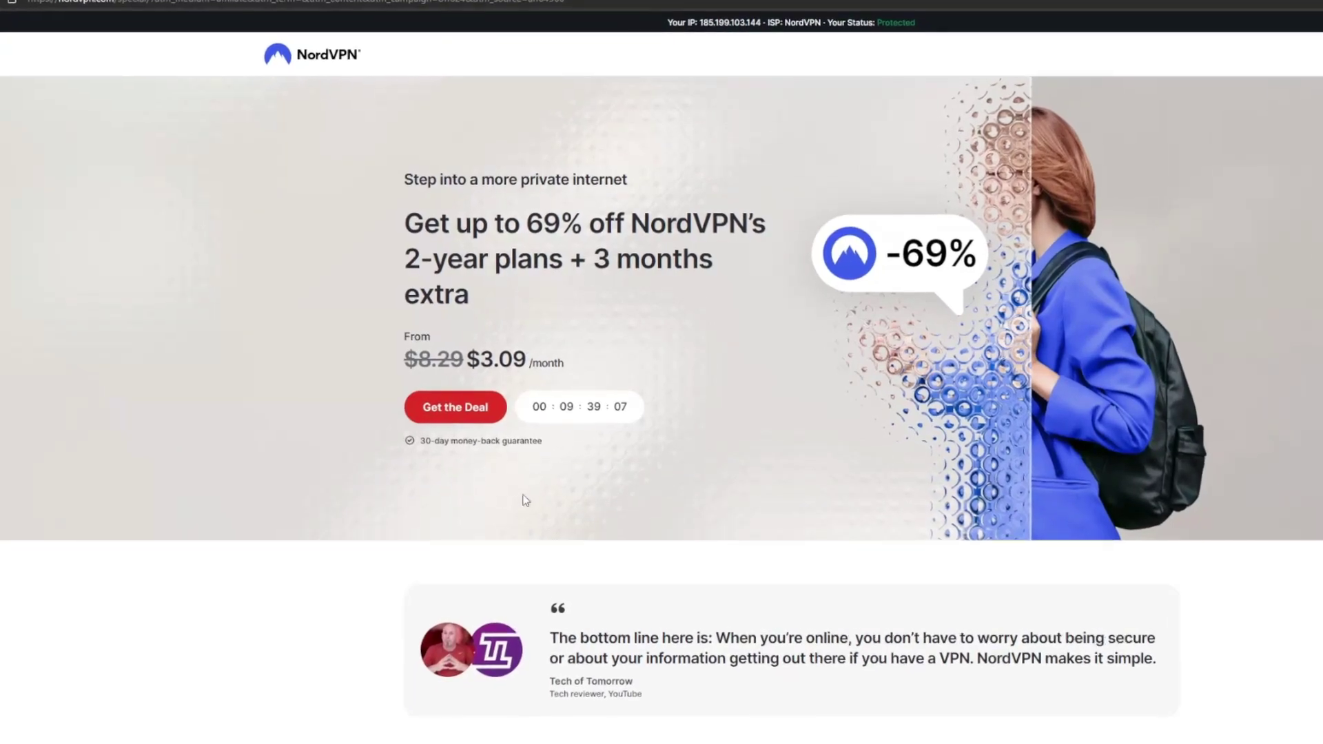
left_click_drag(586, 262, 737, 287)
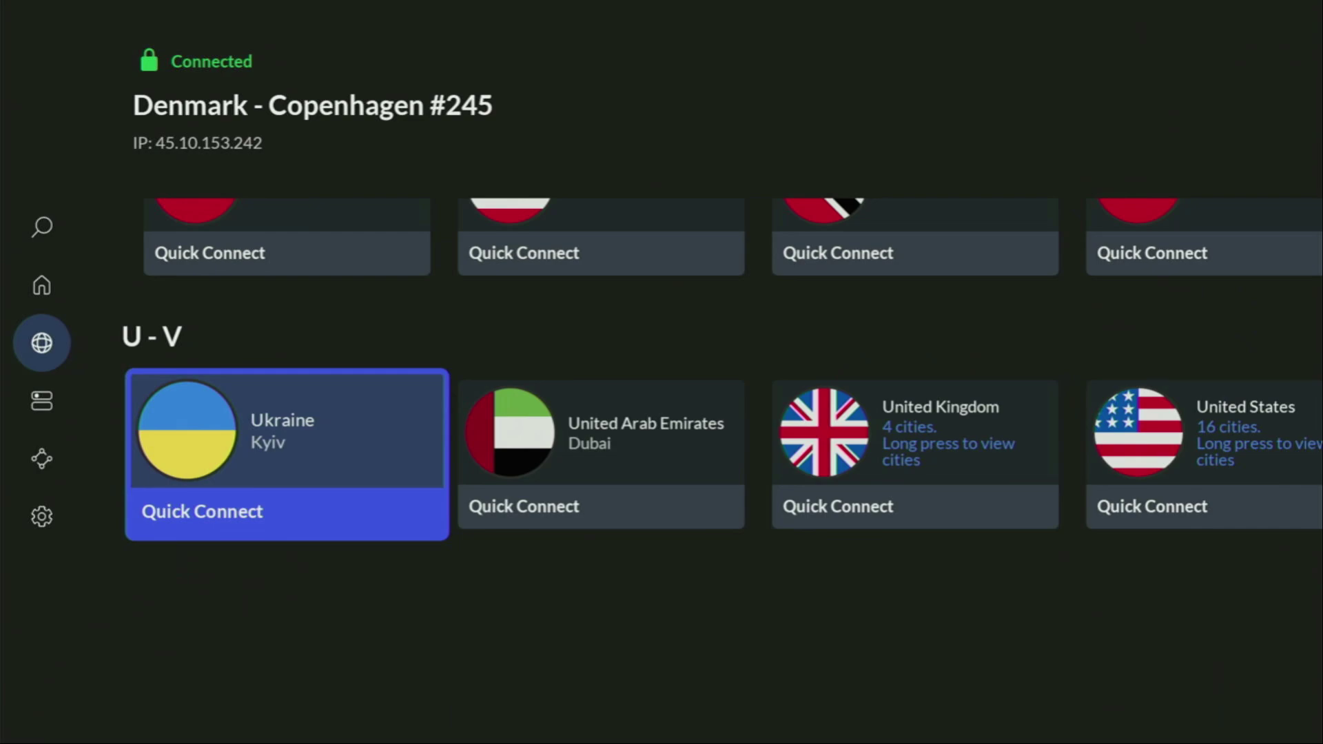
Step: Return to the Fire TV home screen and open Downloader from the full apps list
key("Up")
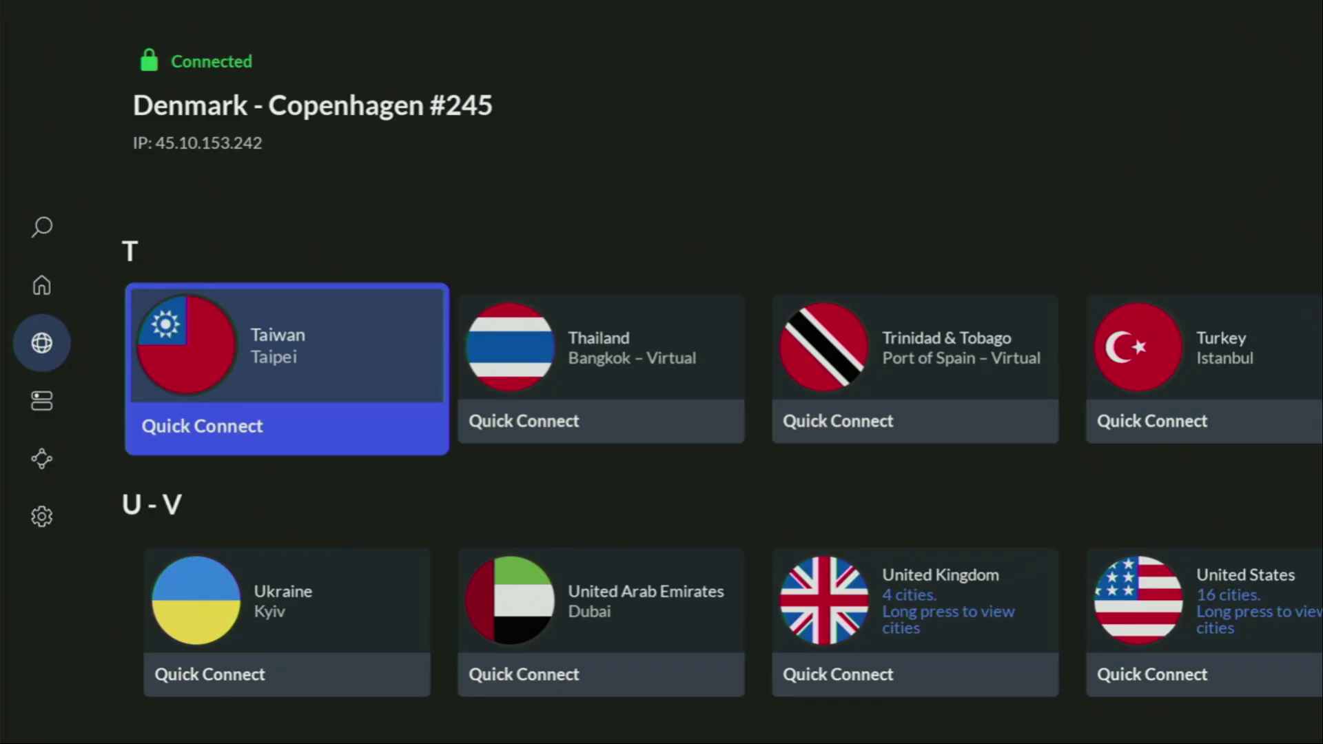
key("Home")
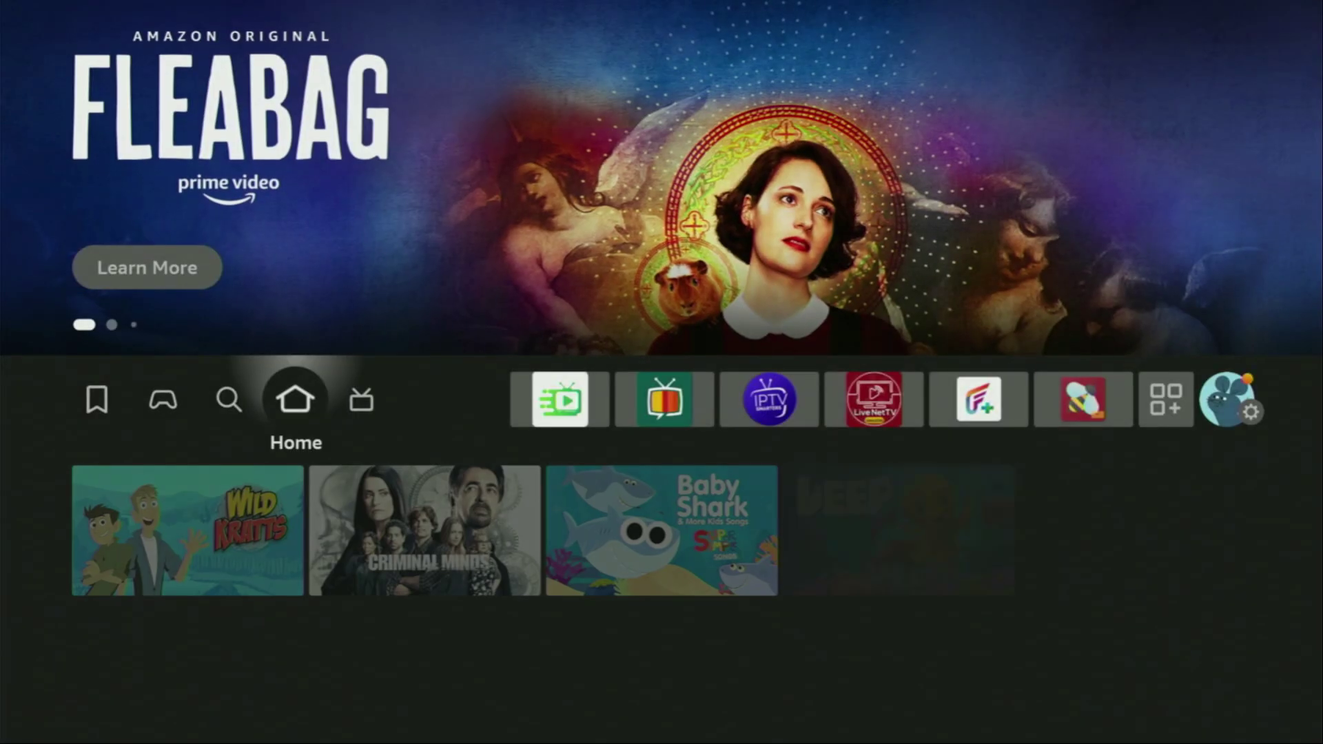
key("Right")
key("Right")
key("Right")
key("Right")
key("Right")
key("Right")
key("Right")
key("Right")
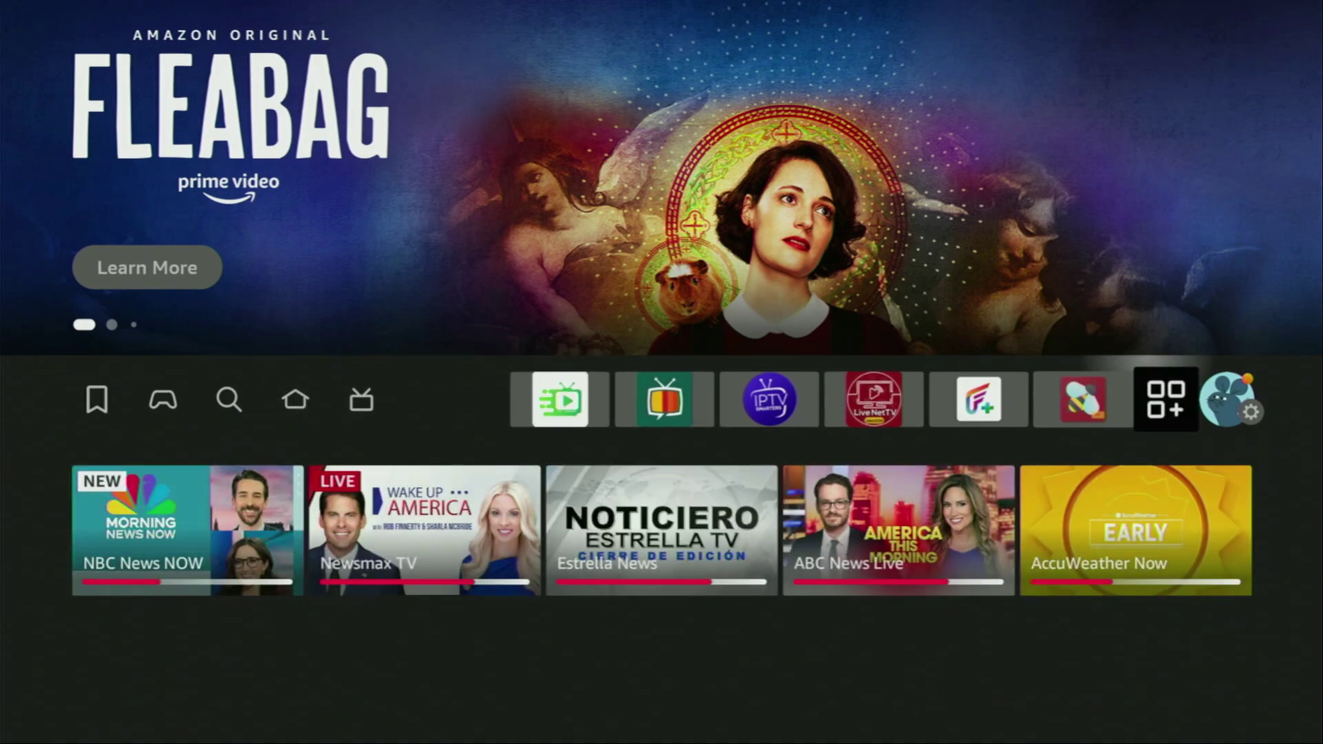
key("Return")
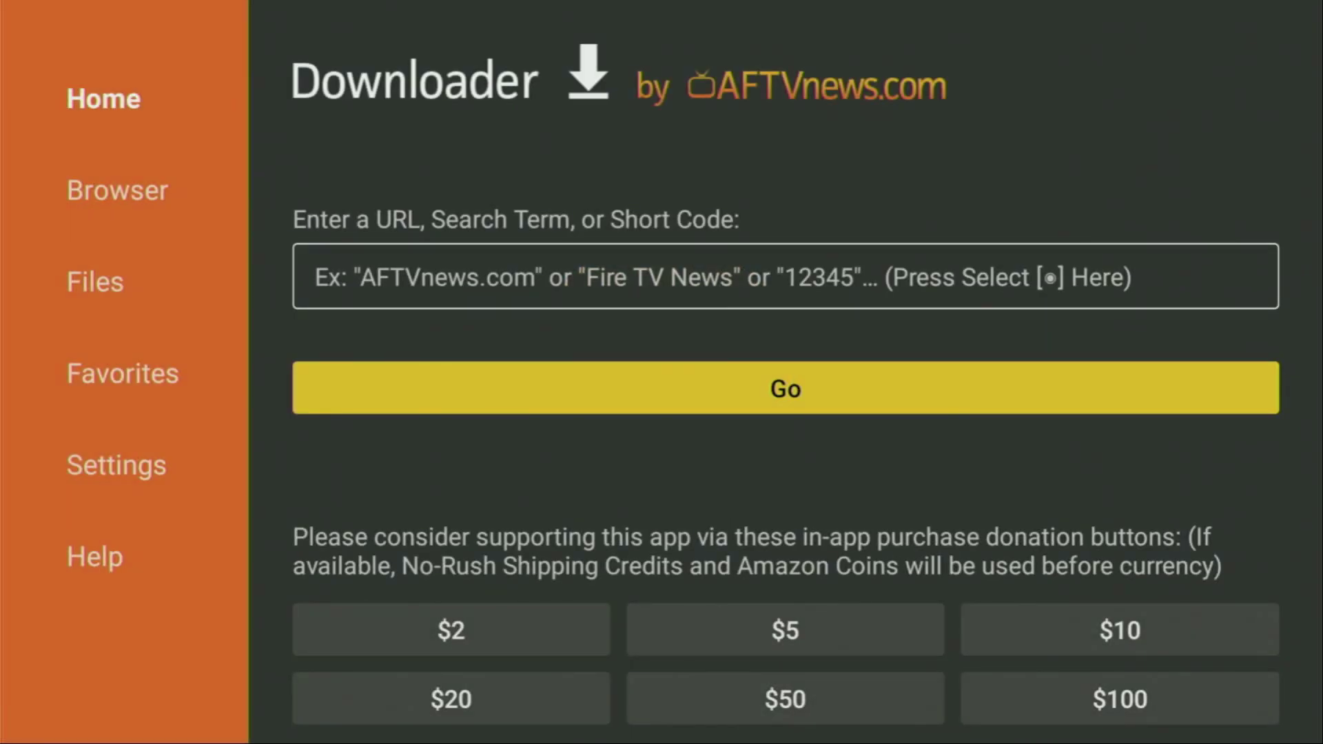
Step: Go to Downloader's Home section and open the URL or short code field for text entry
key("Left")
key("Up")
key("Up")
key("Up")
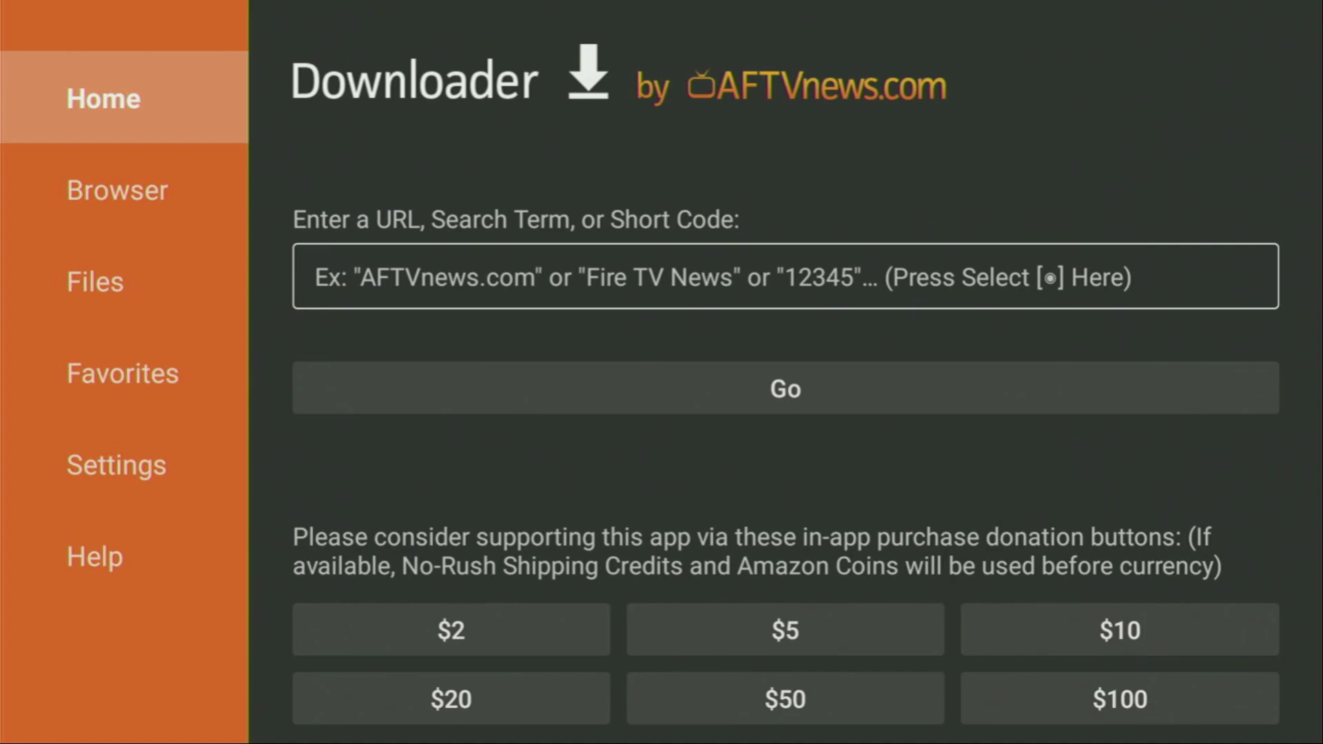
key("Down")
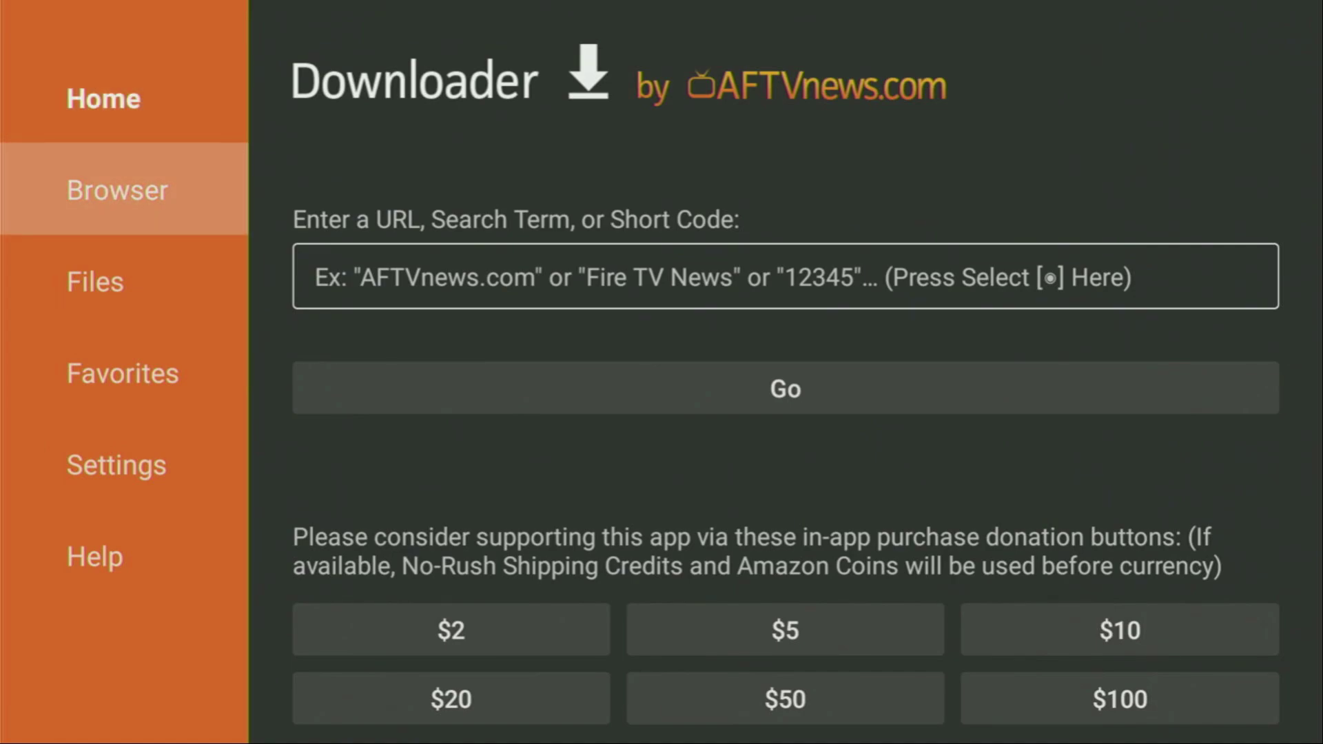
key("Up")
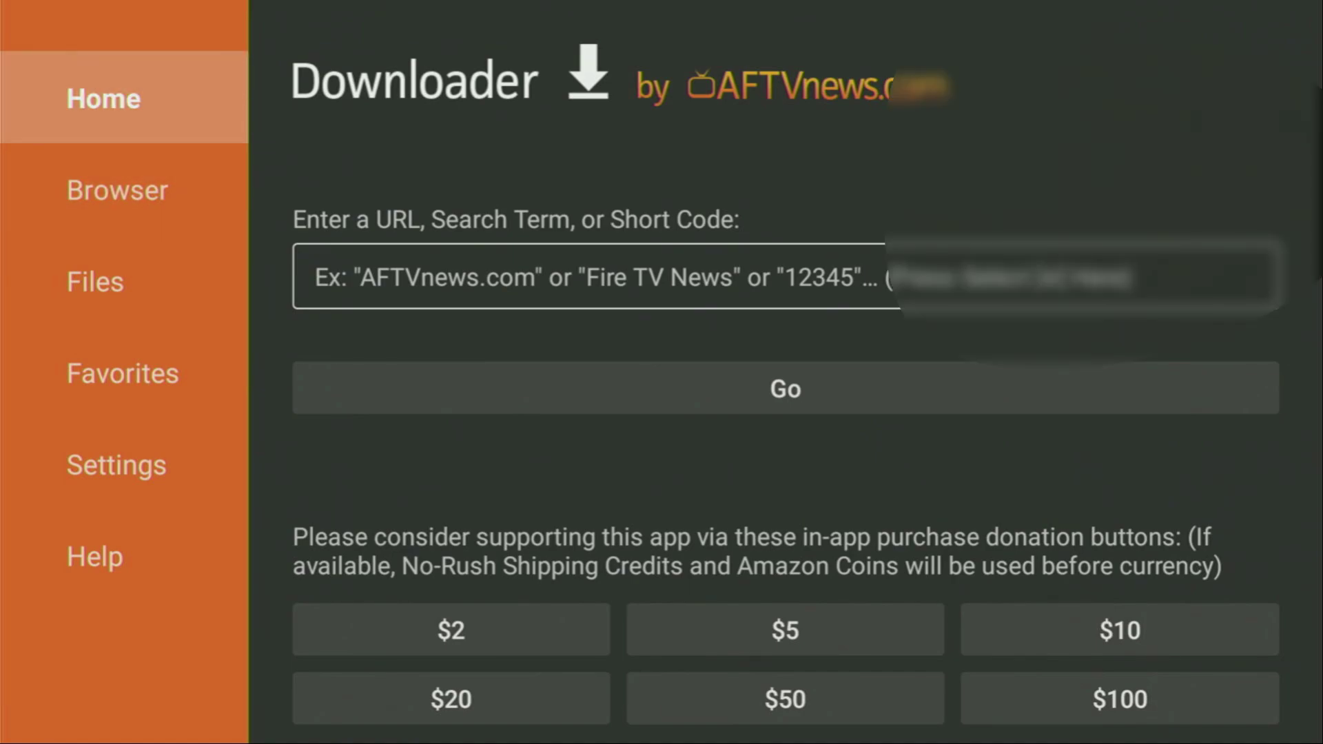
key("Return")
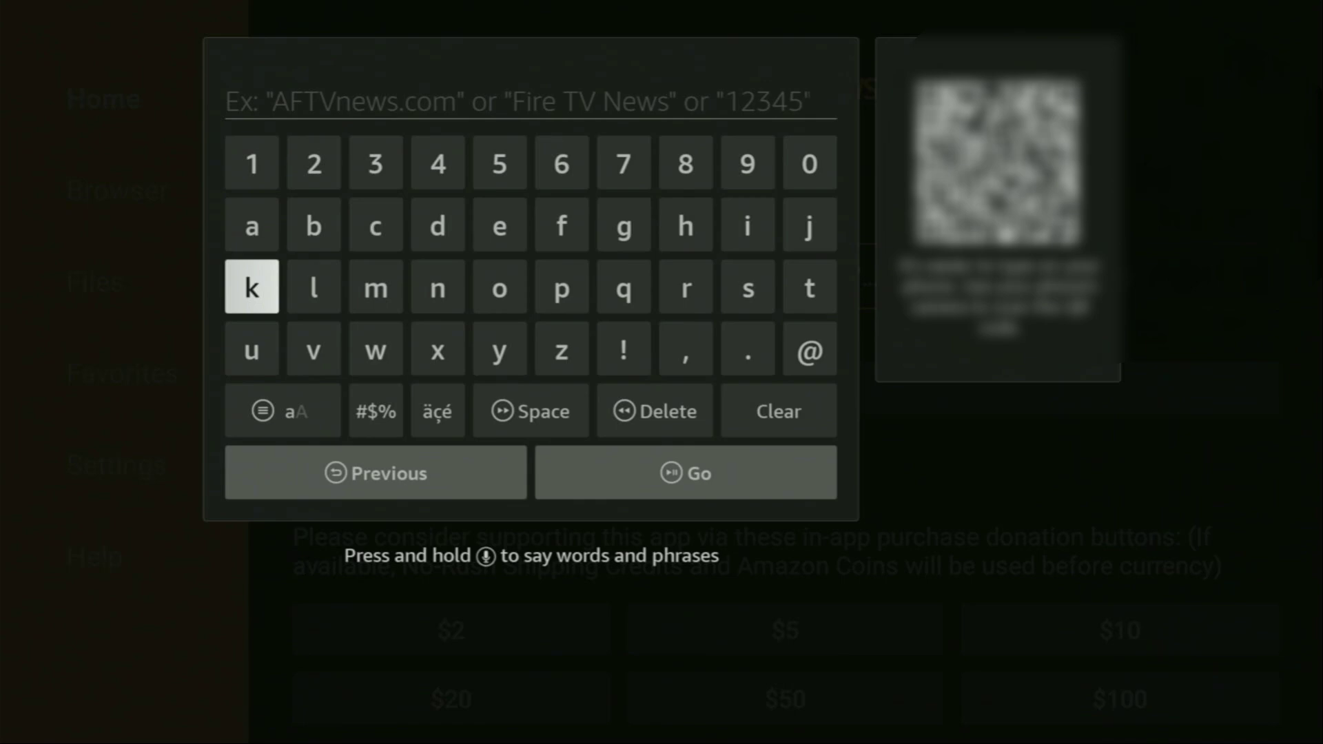
Step: Enter "stremio" as the first part of the web address
key("Left")
key("Left")
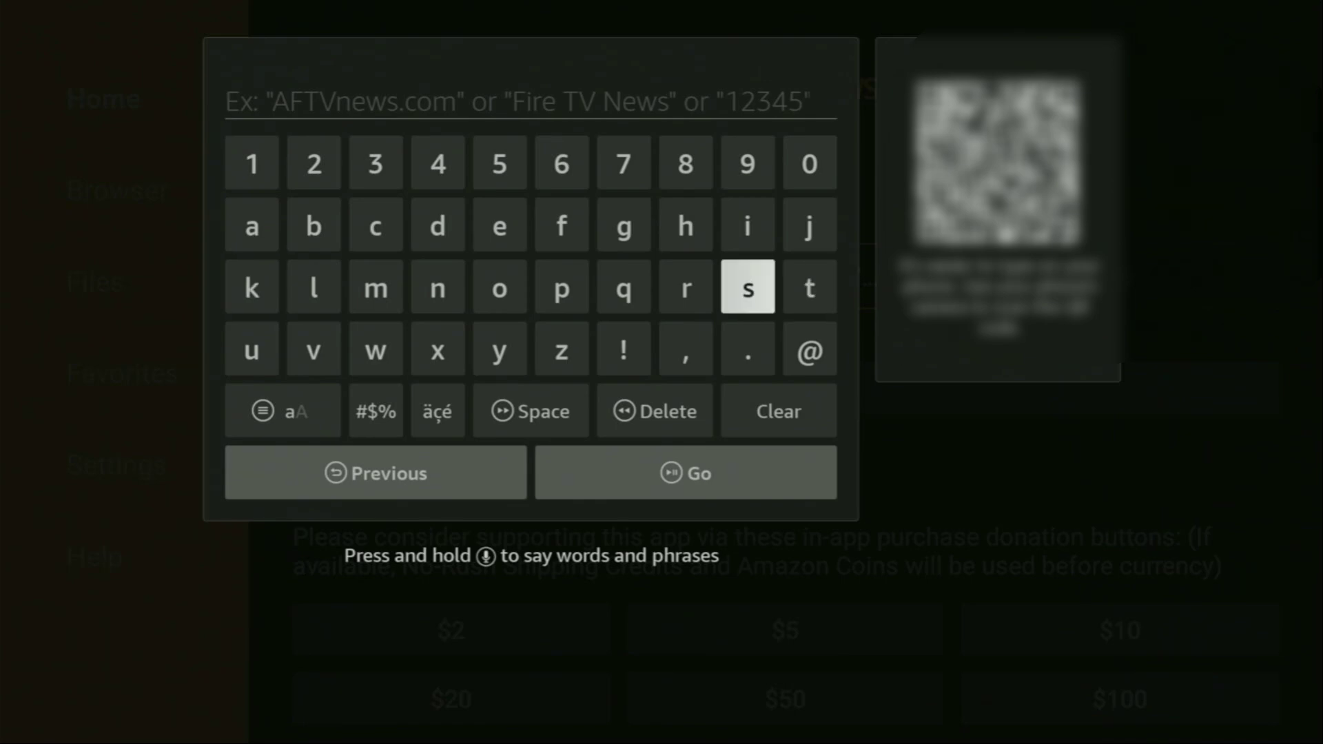
key("Return")
key("Right")
key("Return")
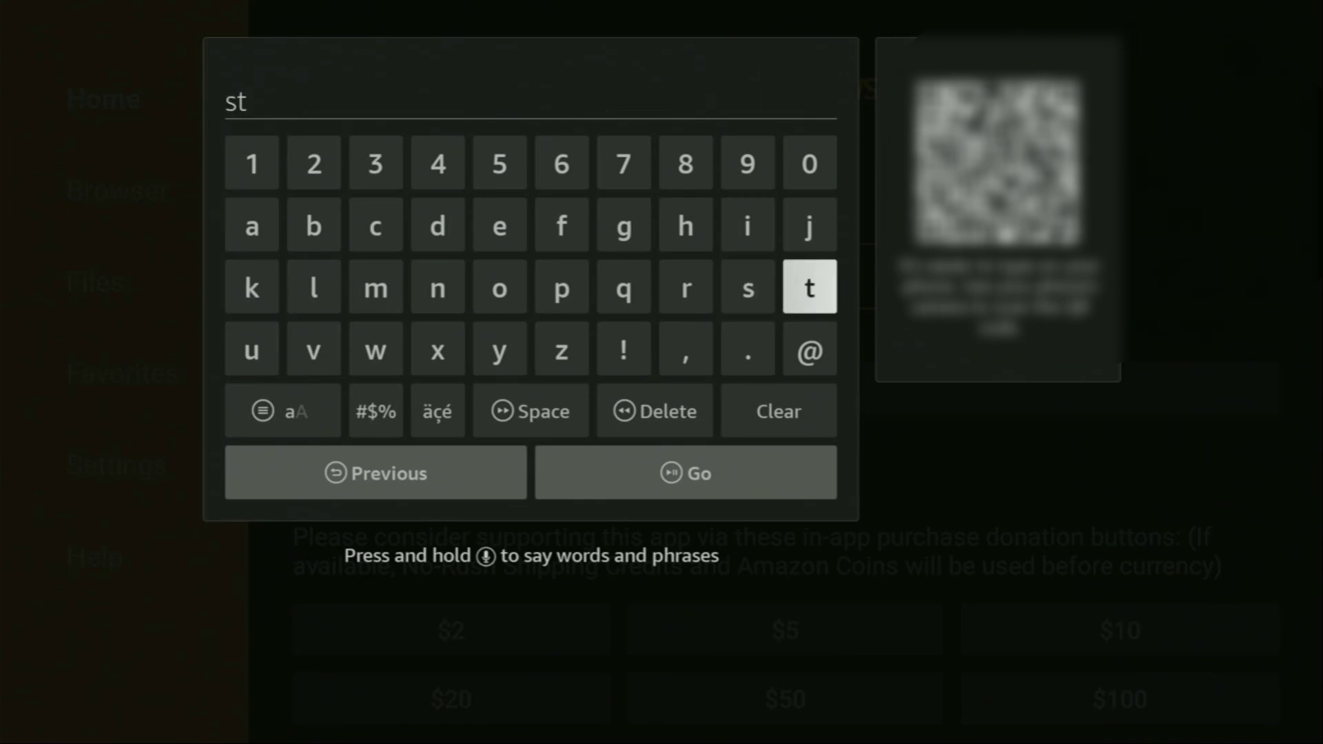
key("Left")
key("Left")
key("Left")
key("Right")
key("Return")
key("Up")
key("Left")
key("Left")
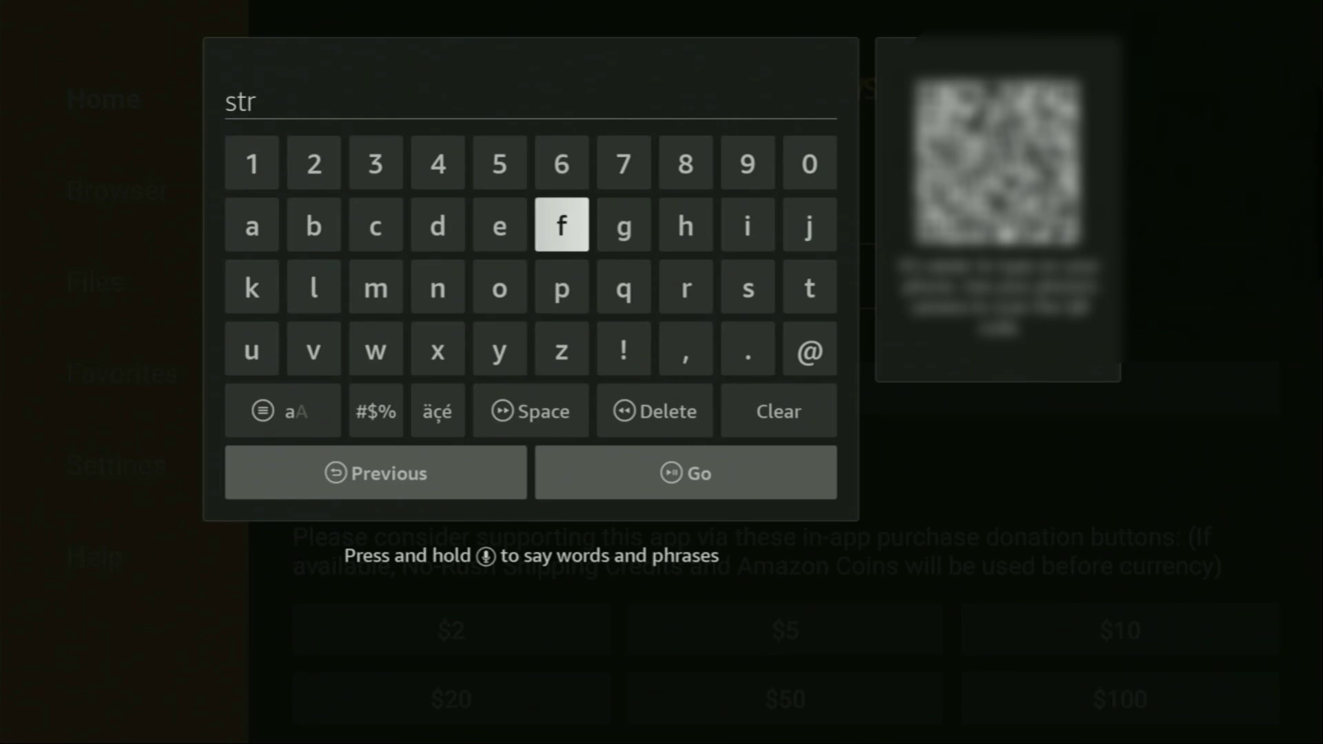
key("Left")
key("Left")
key("Right")
key("Return")
key("Down")
key("Left")
key("Left")
key("Return")
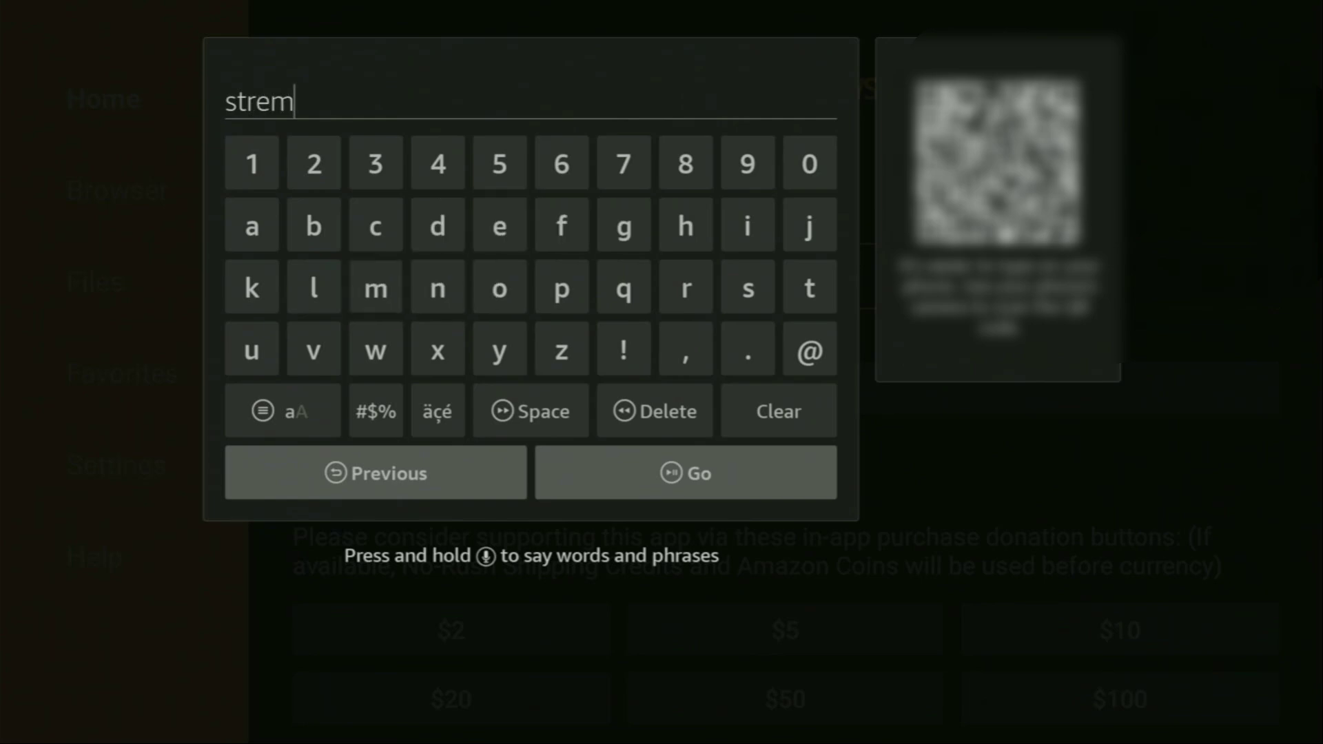
key("Up")
key("Right")
key("Right")
key("Right")
key("Right")
key("Right")
key("Right")
key("Return")
key("Down")
key("Left")
key("Left")
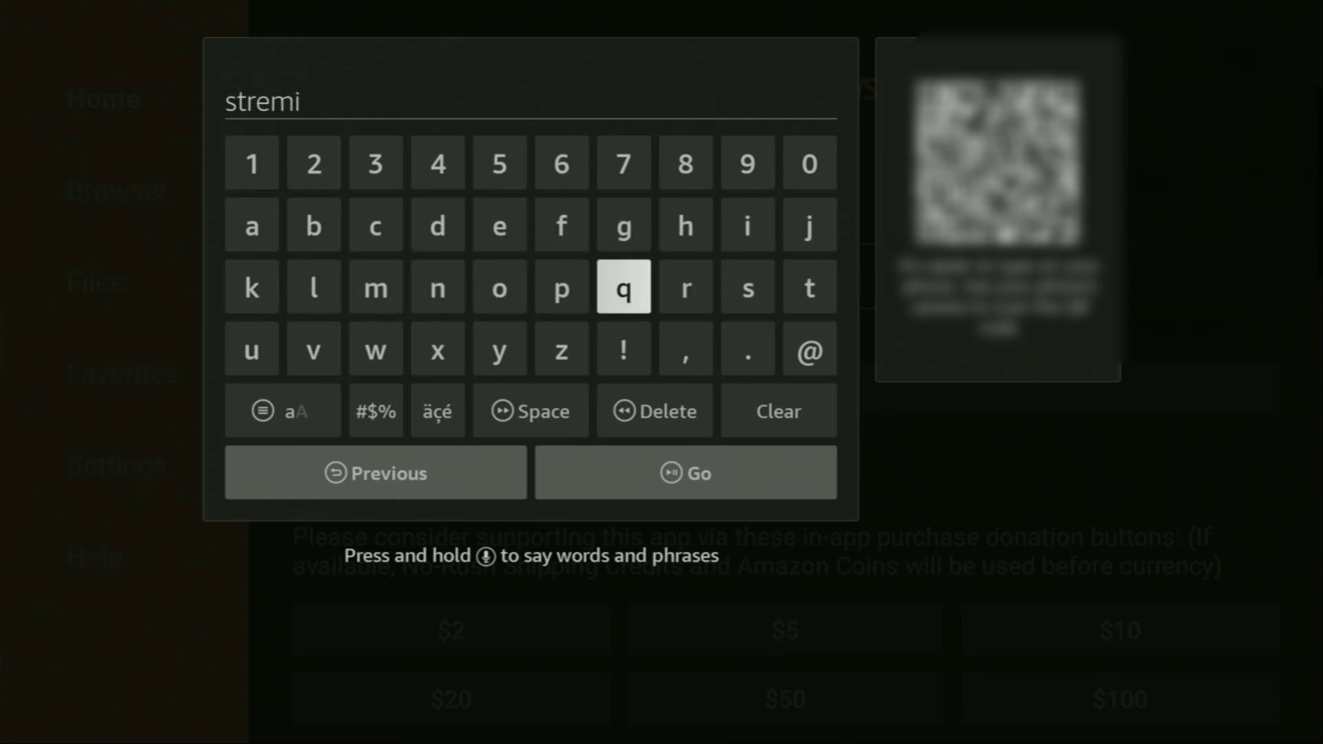
key("Left")
key("Left")
key("Return")
Step: Complete the address as stremio.com and load the website
key("Down")
key("Right")
key("Right")
key("Right")
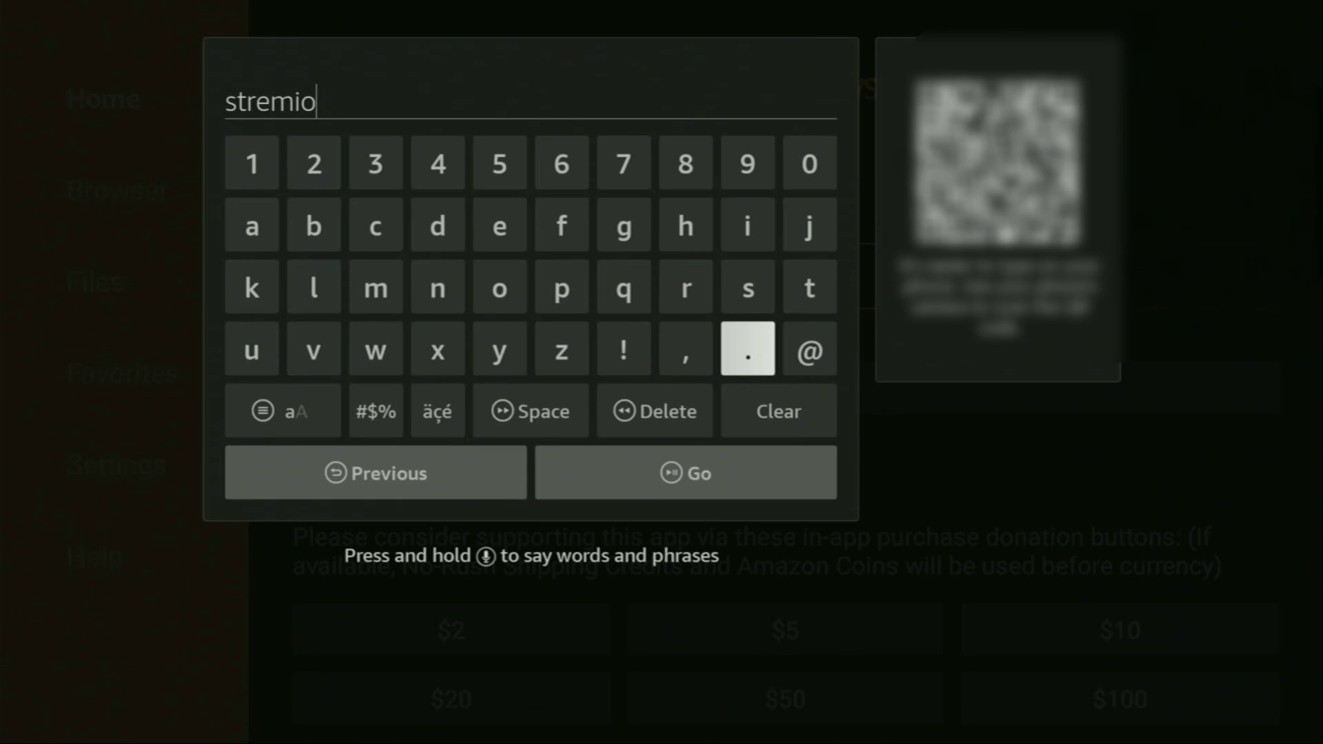
key("Return")
key("Up")
key("Left")
key("Left")
key("Left")
key("Left")
key("Left")
key("Left")
key("Up")
key("Return")
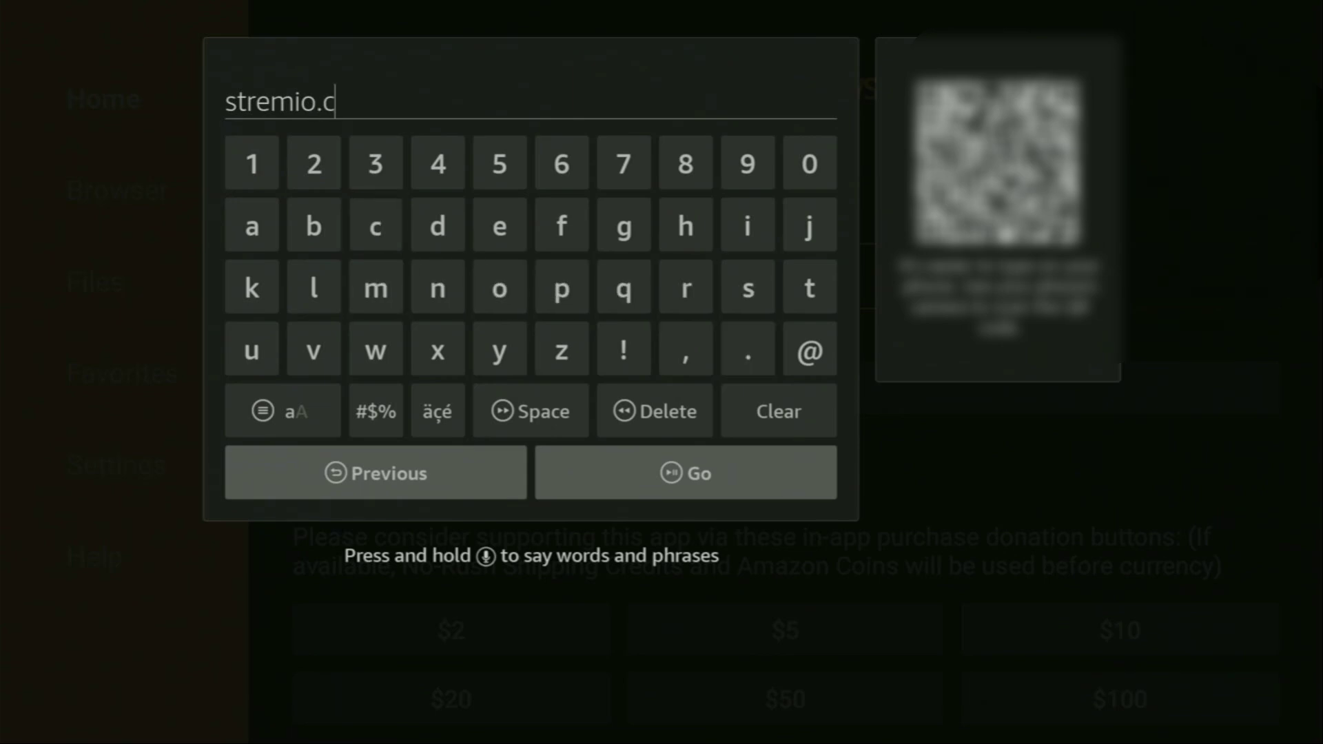
key("Down")
key("Right")
key("Right")
key("Right")
key("Left")
key("Return")
key("Left")
key("Left")
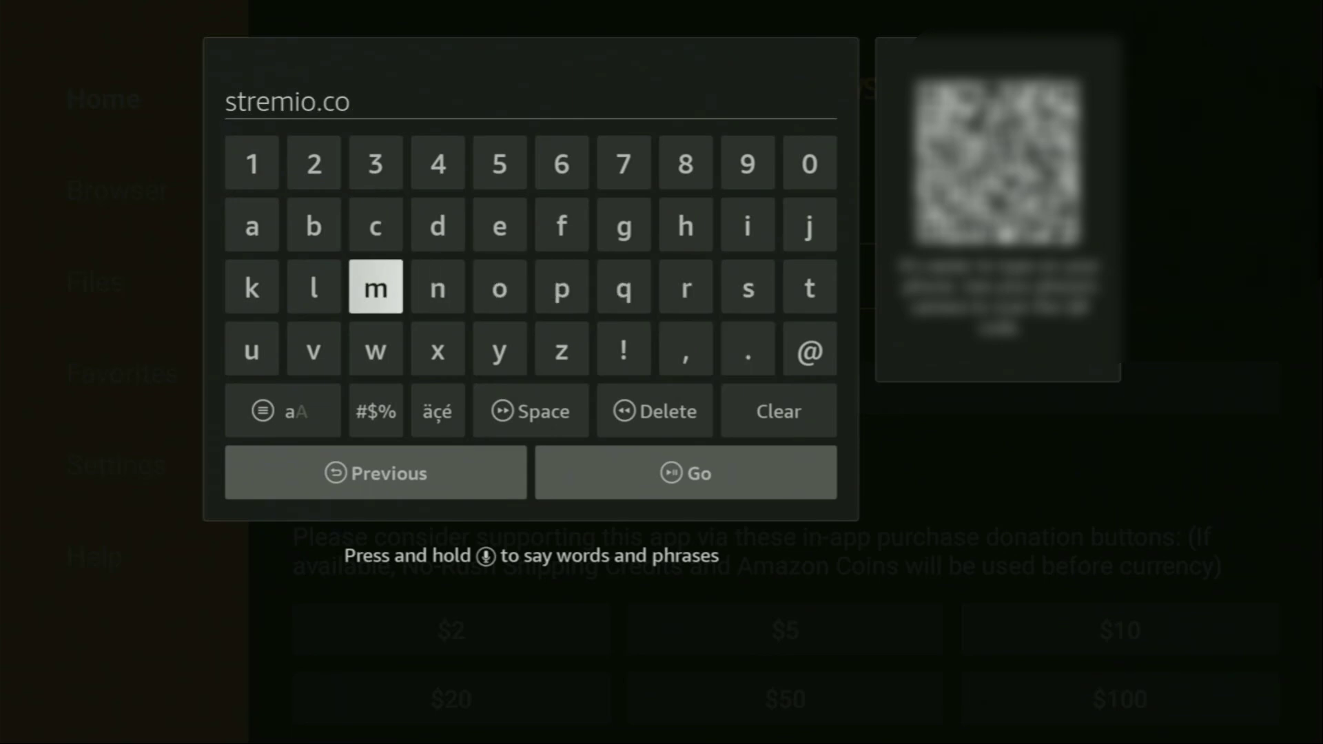
key("Return")
key("Down")
key("Down")
key("Right")
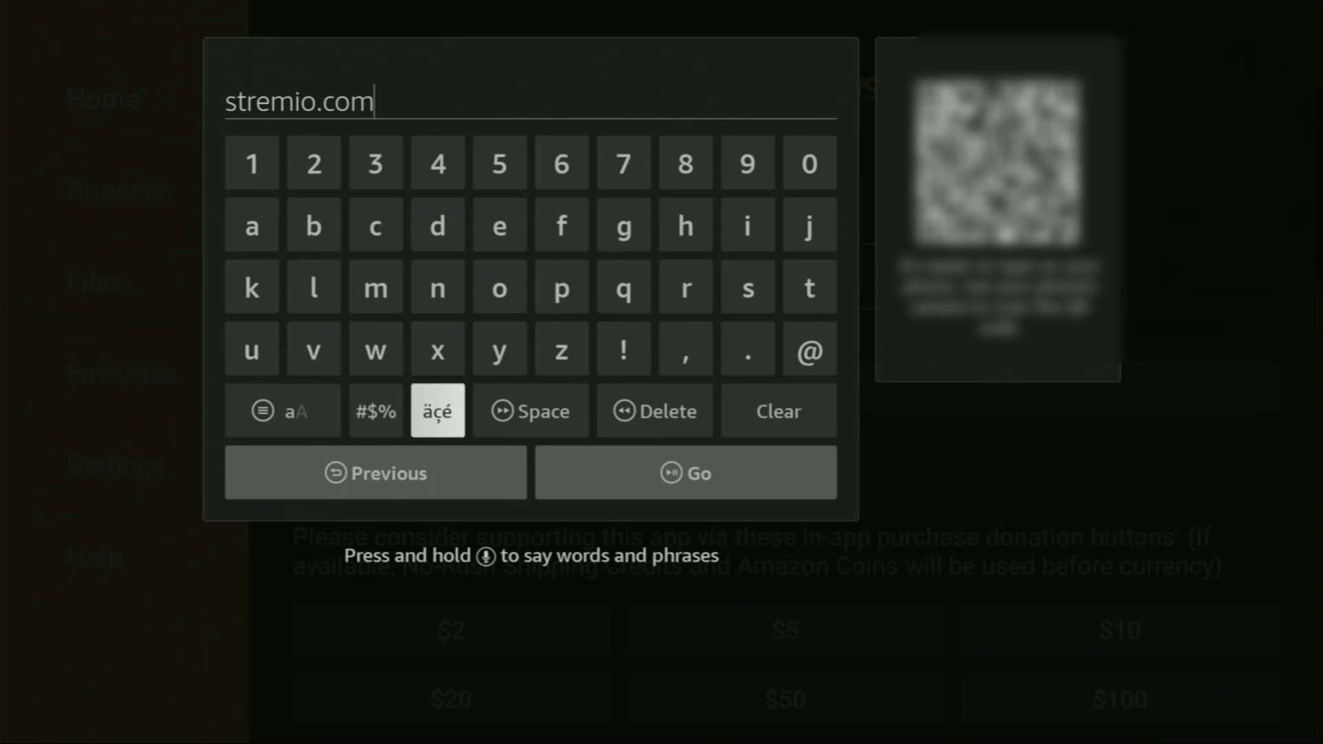
key("Down")
key("Right")
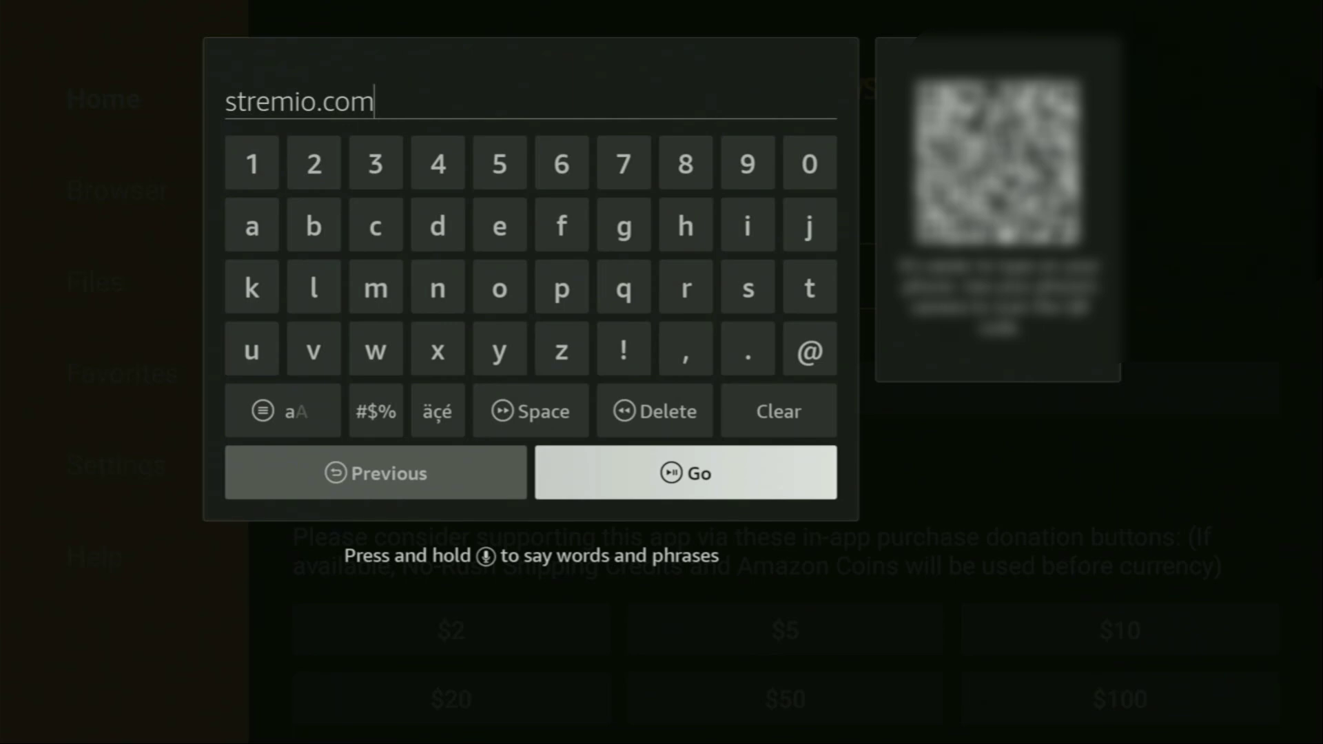
key("Return")
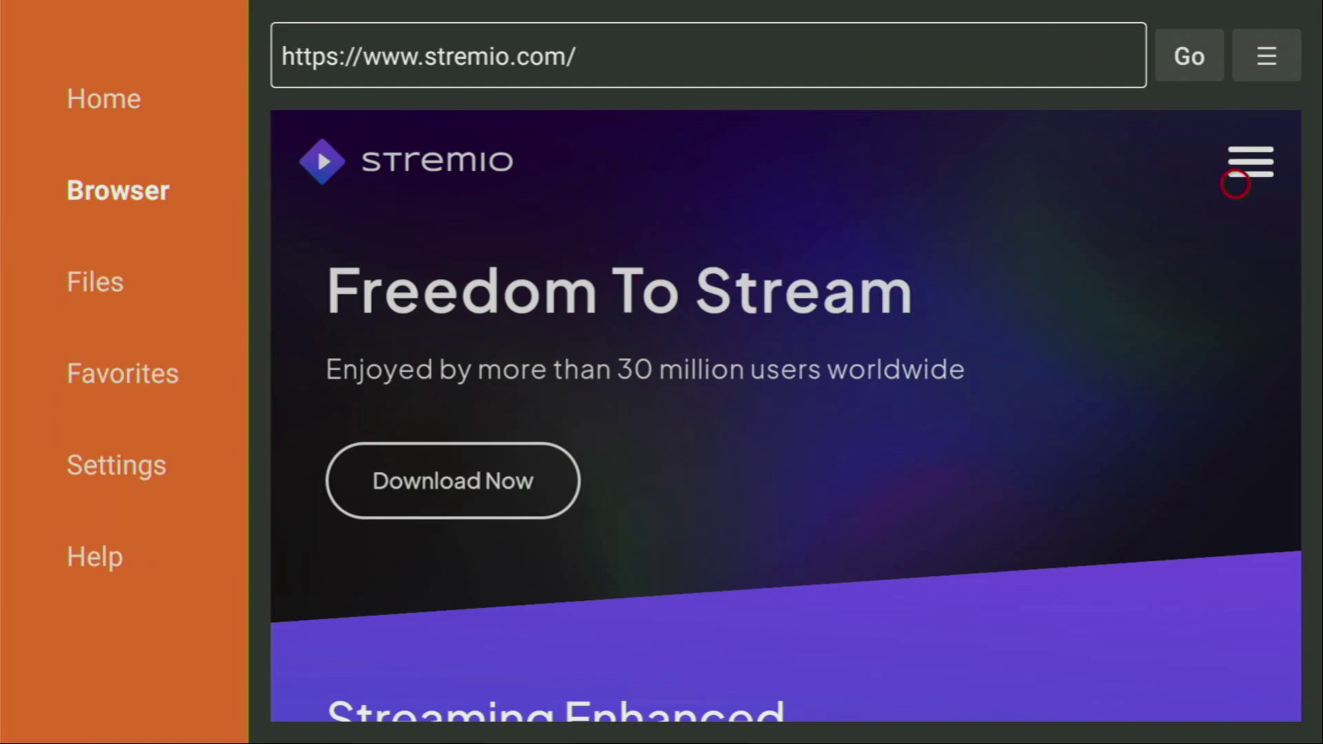
Step: Open the Downloads page of the Stremio website
left_click(1235, 184)
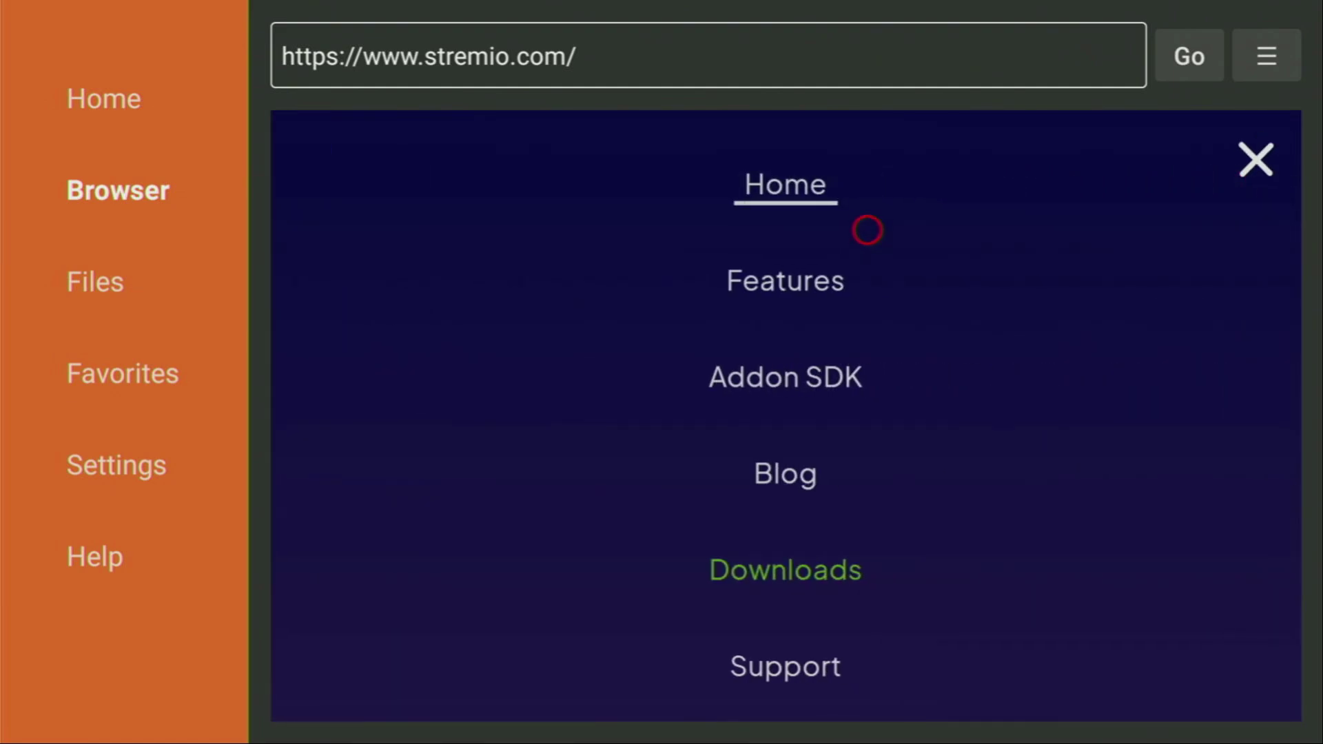
left_click(799, 574)
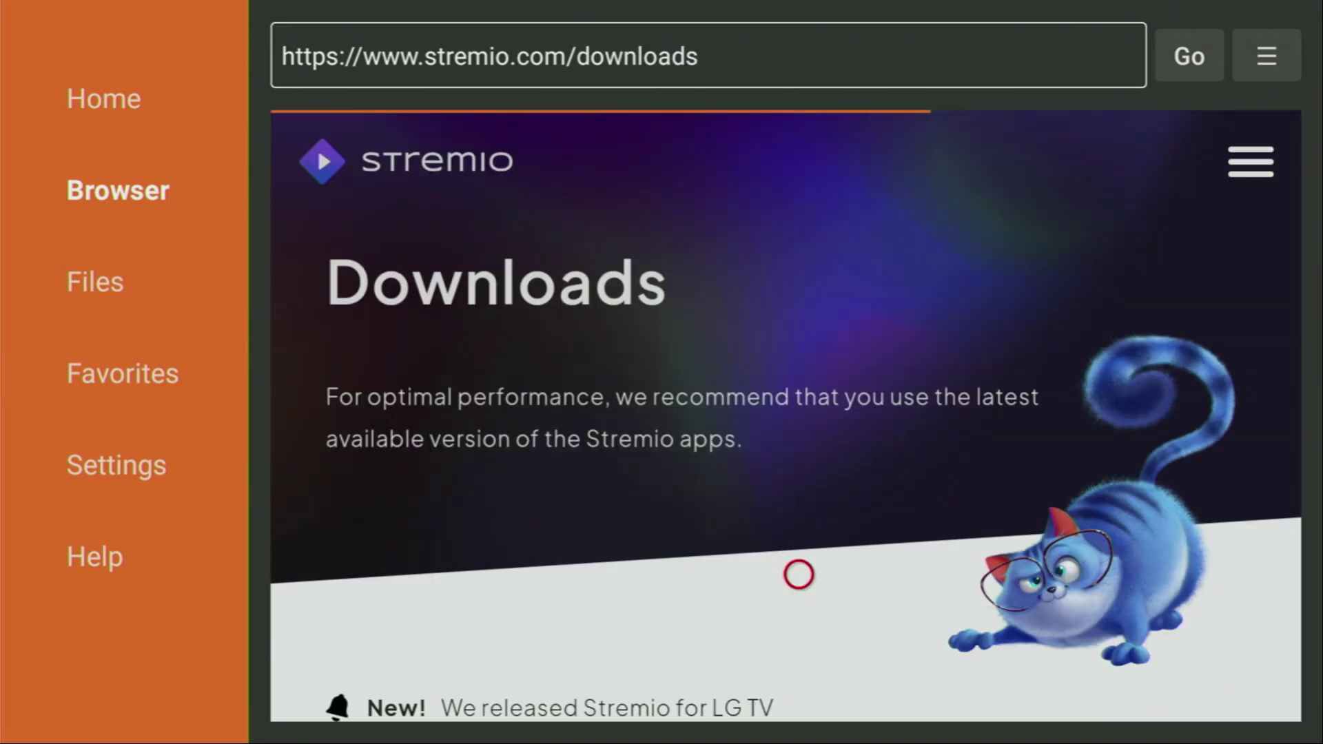
Step: Download the Stremio 1.6.11 ARM APK offered for Android TV and install it
scroll(798, 694, "down", 10)
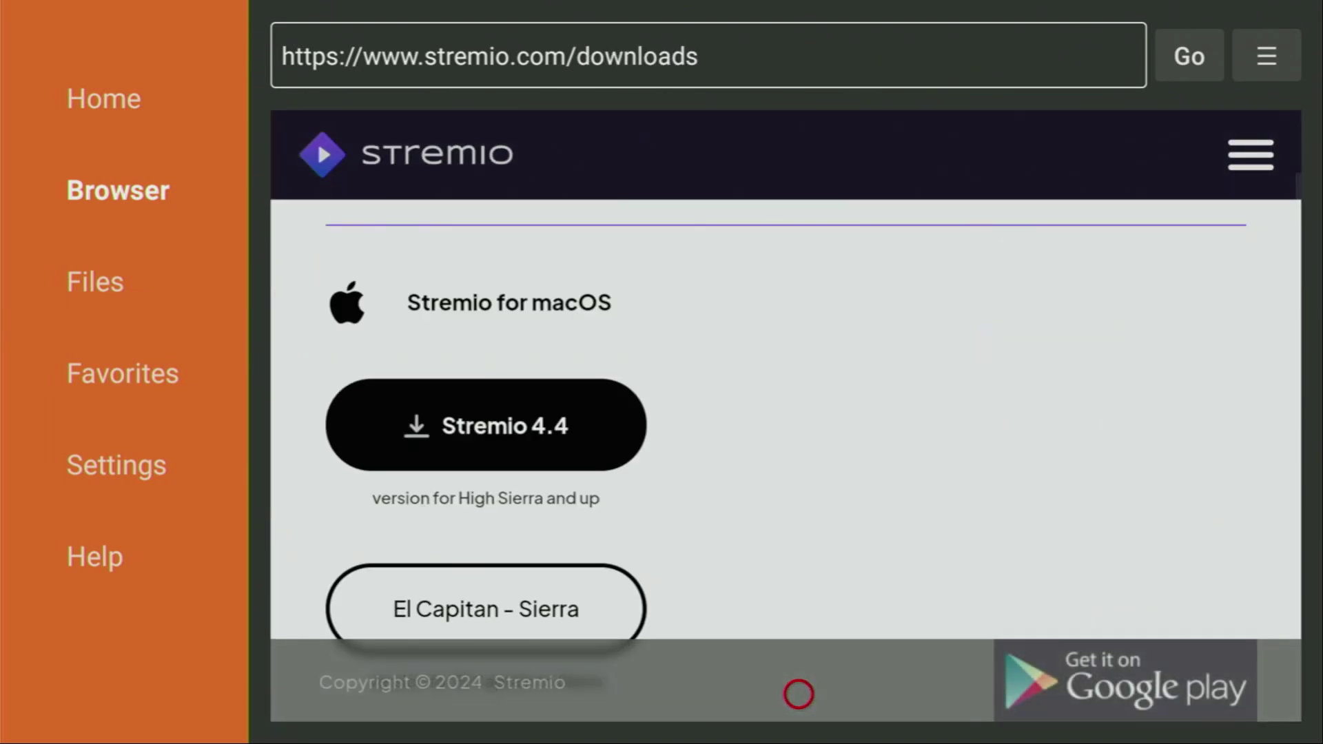
scroll(798, 694, "down", 3)
scroll(798, 694, "down", 10)
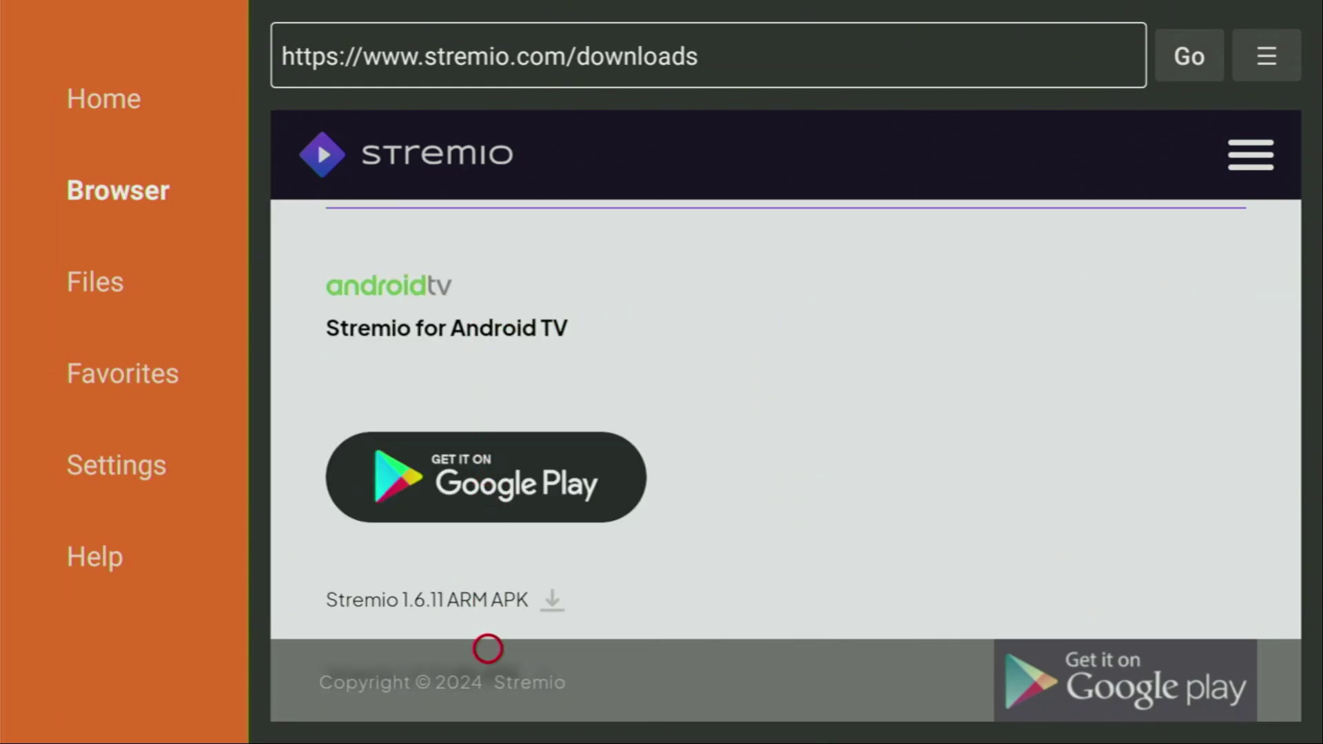
scroll(487, 694, "down", 5)
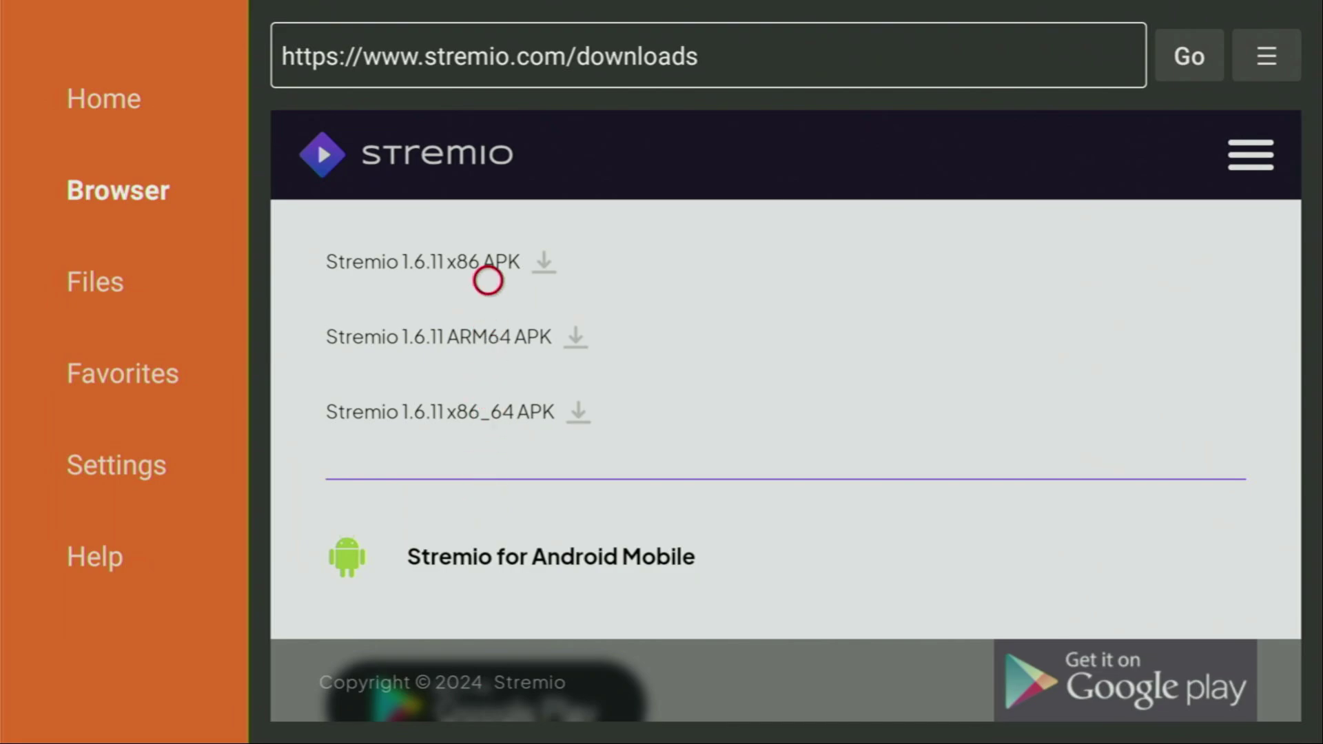
scroll(488, 189, "up", 3)
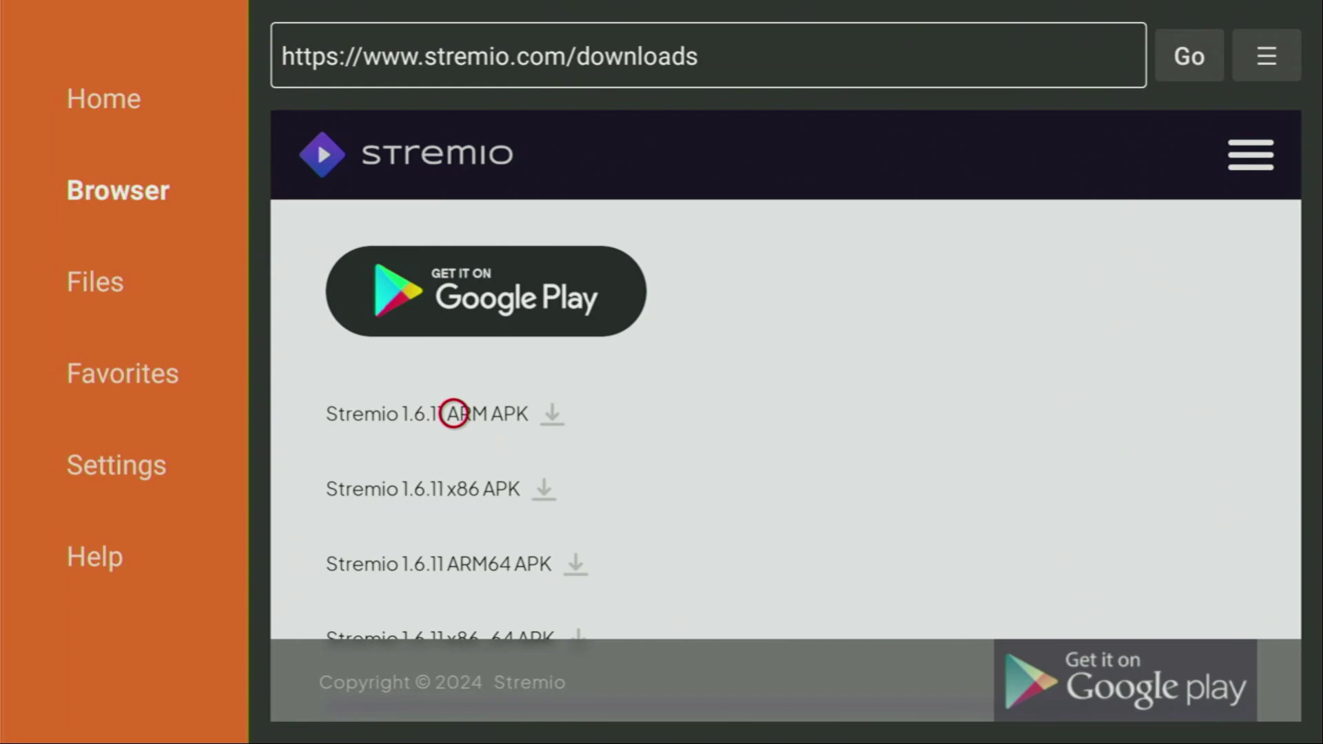
left_click(454, 414)
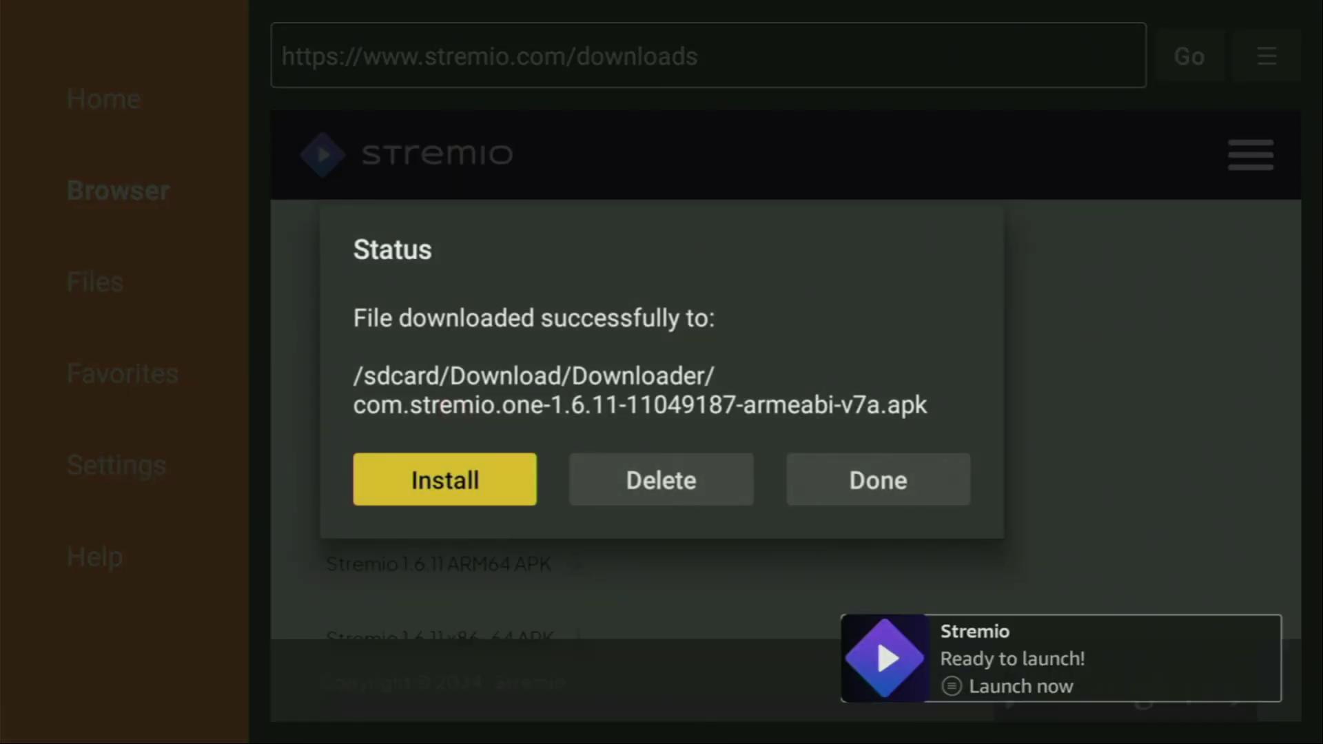
Step: Delete the downloaded Stremio APK file from the device and confirm the deletion
key("Right")
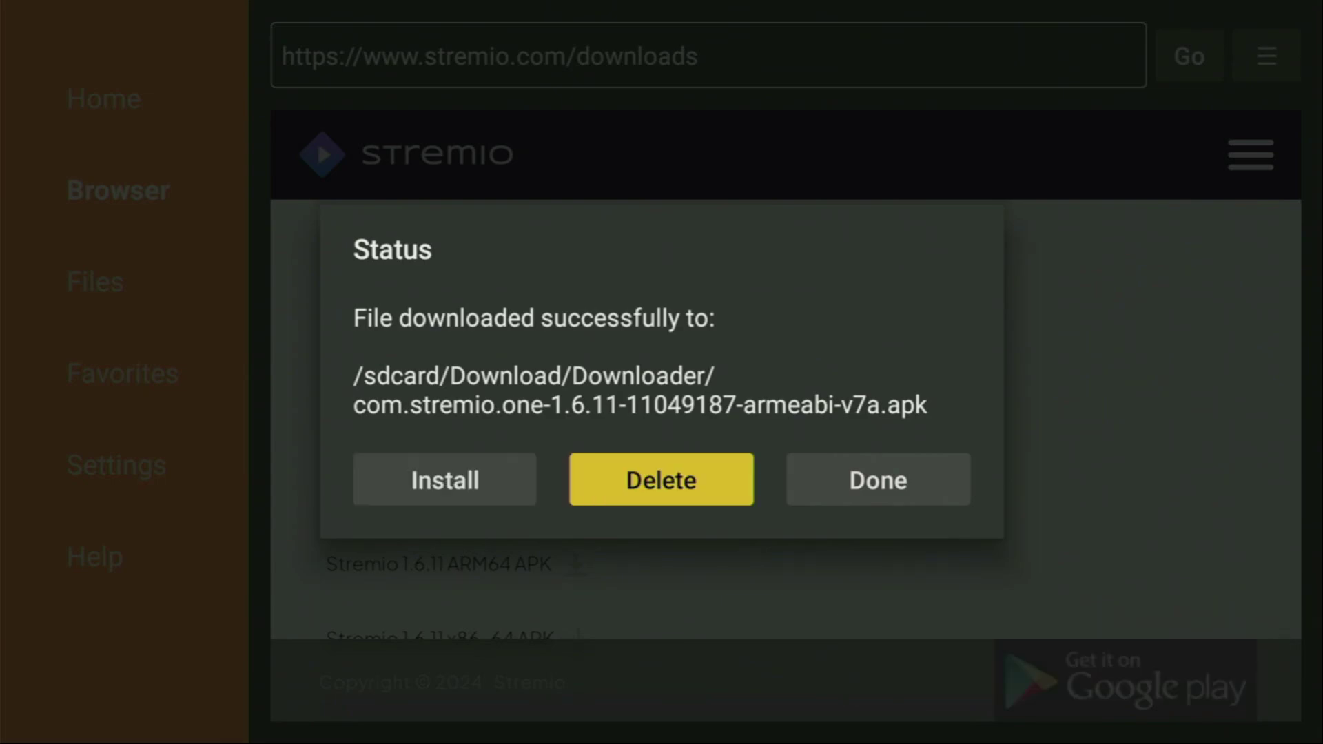
key("Return")
key("Left")
key("Return")
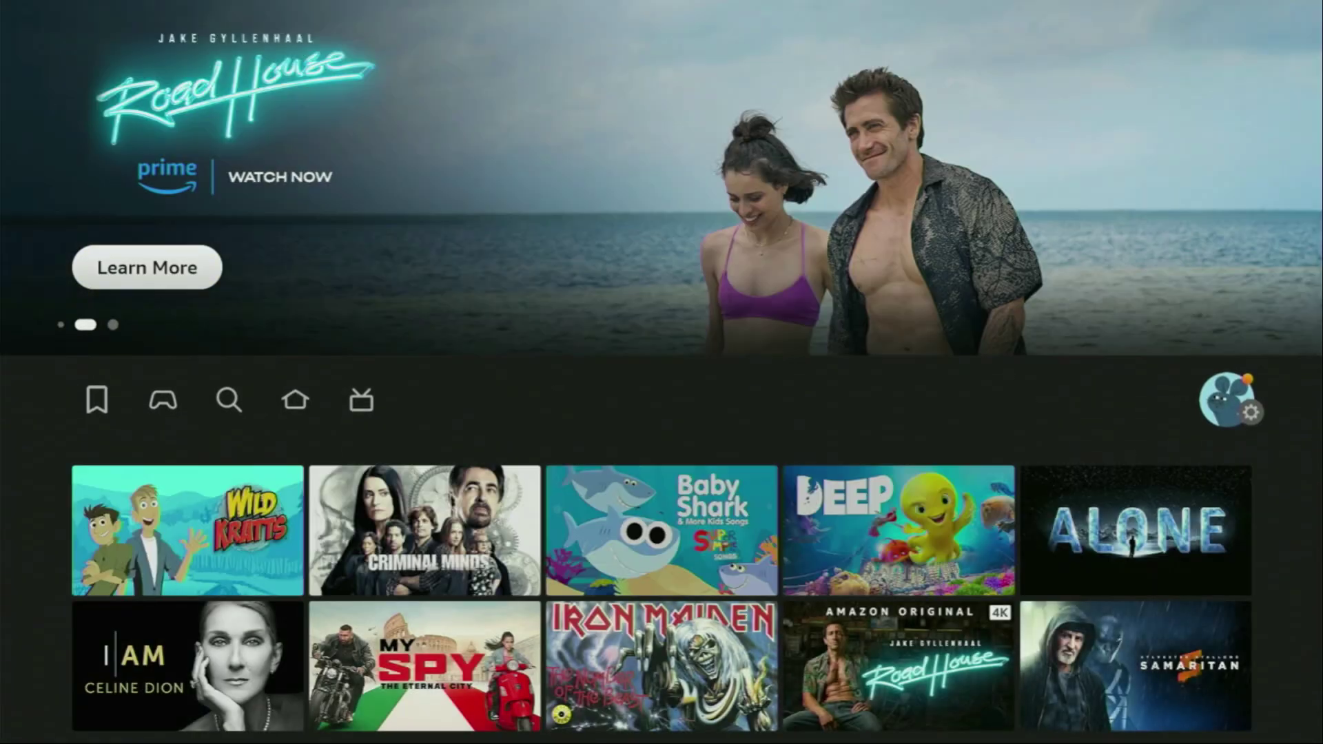
Step: Open the full apps list from the Fire TV home screen and move Stremio to the front
key("Right")
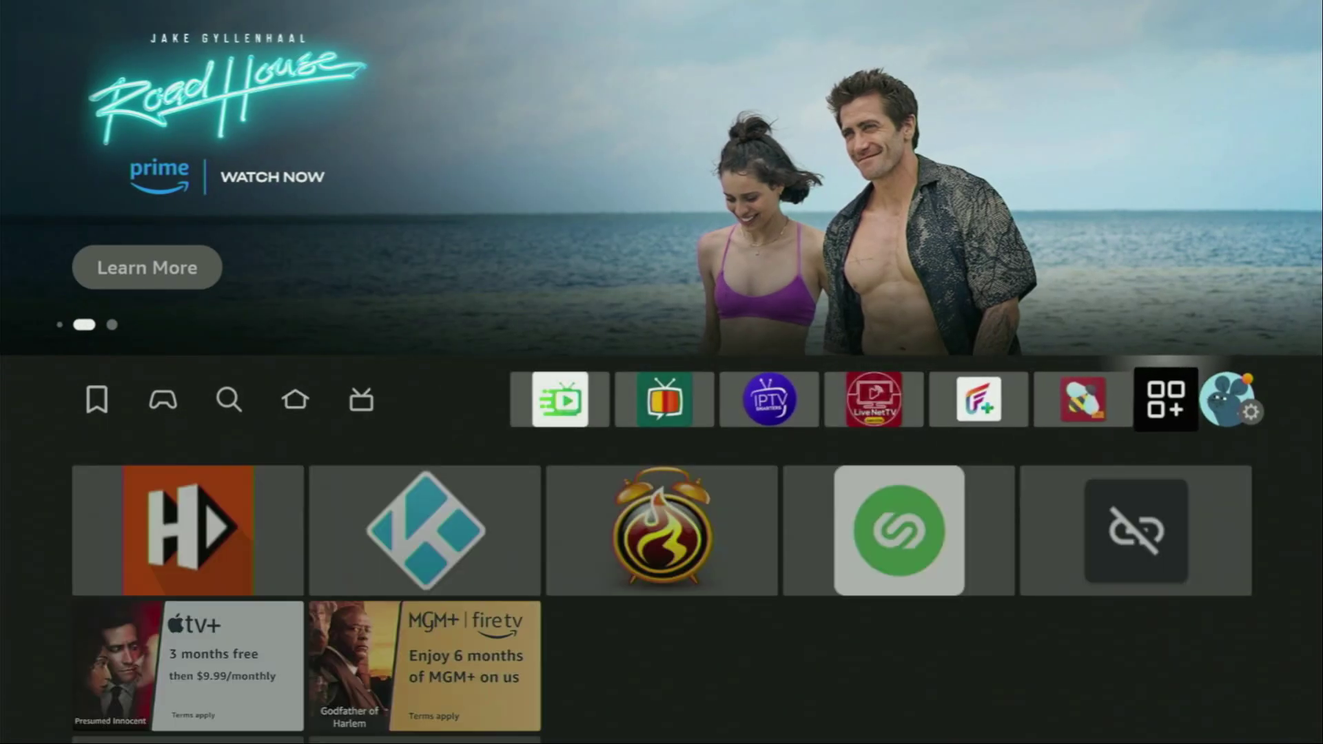
key("Return")
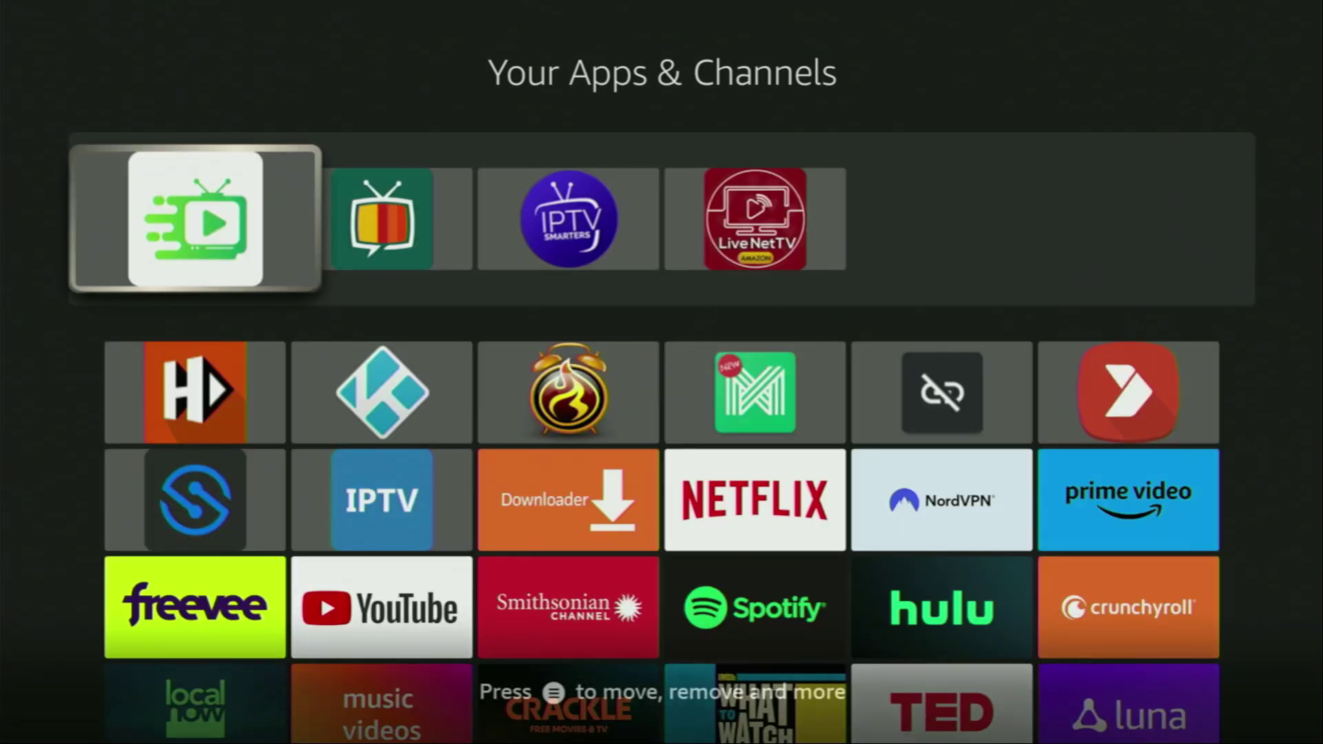
key("Down")
key("Down")
key("Down")
key("Down")
key("Down")
key("Right")
key("Right")
key("Right")
key("Right")
key("Right")
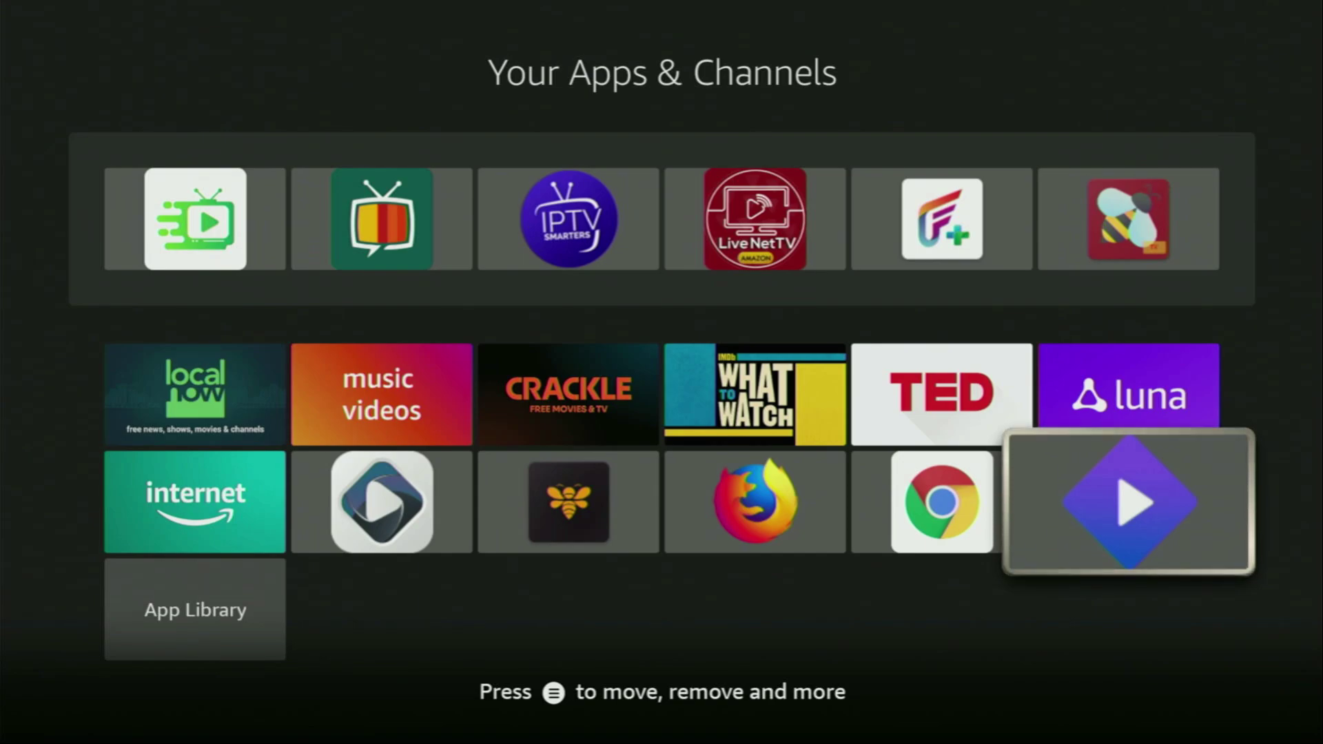
key("Menu")
key("Down")
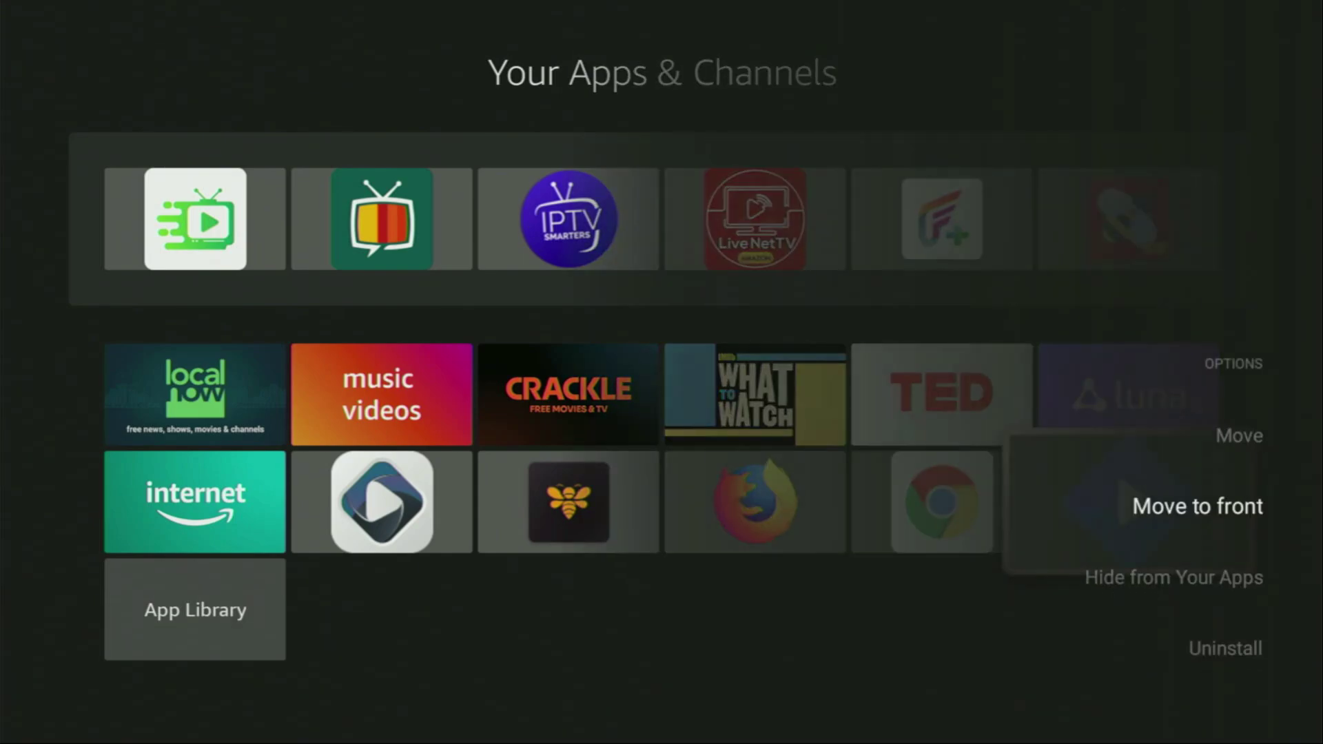
key("Return")
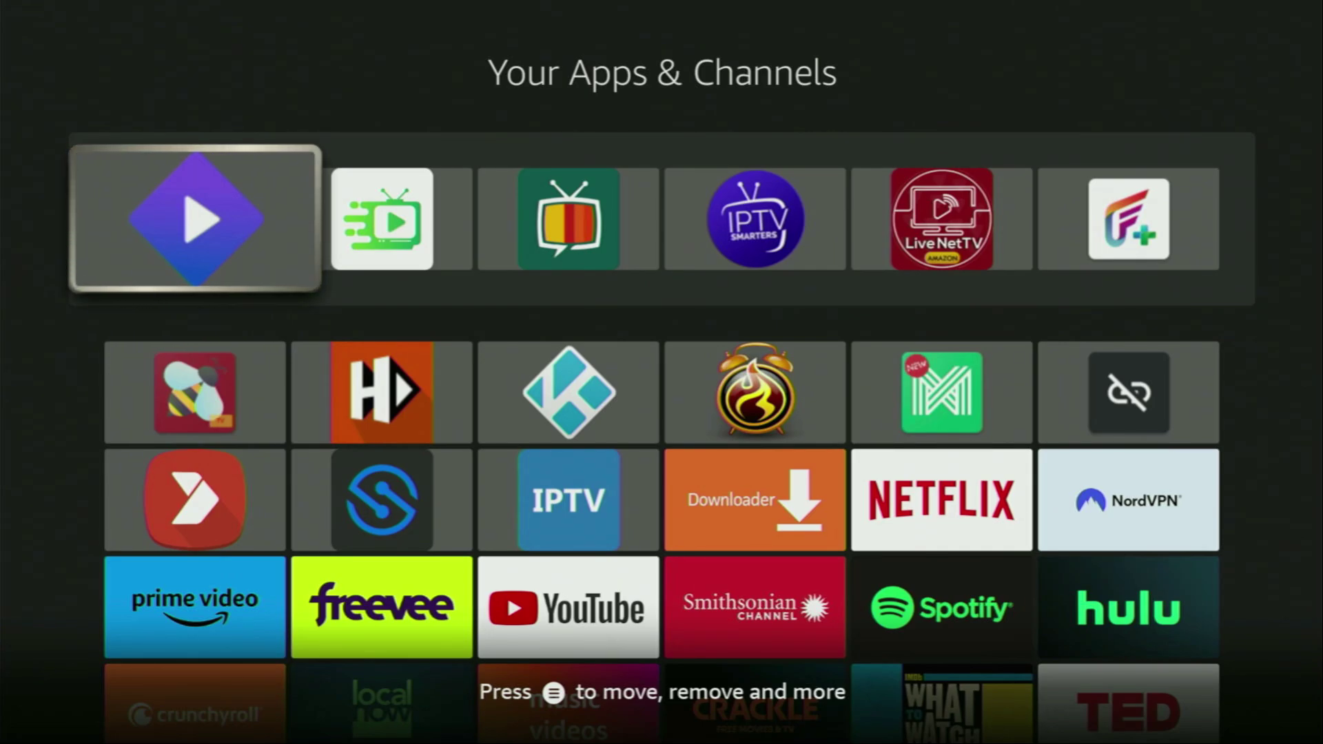
Step: Go to NordVPN in the full apps list
key("Down")
key("Down")
key("Right")
key("Right")
key("Right")
key("Right")
key("Right")
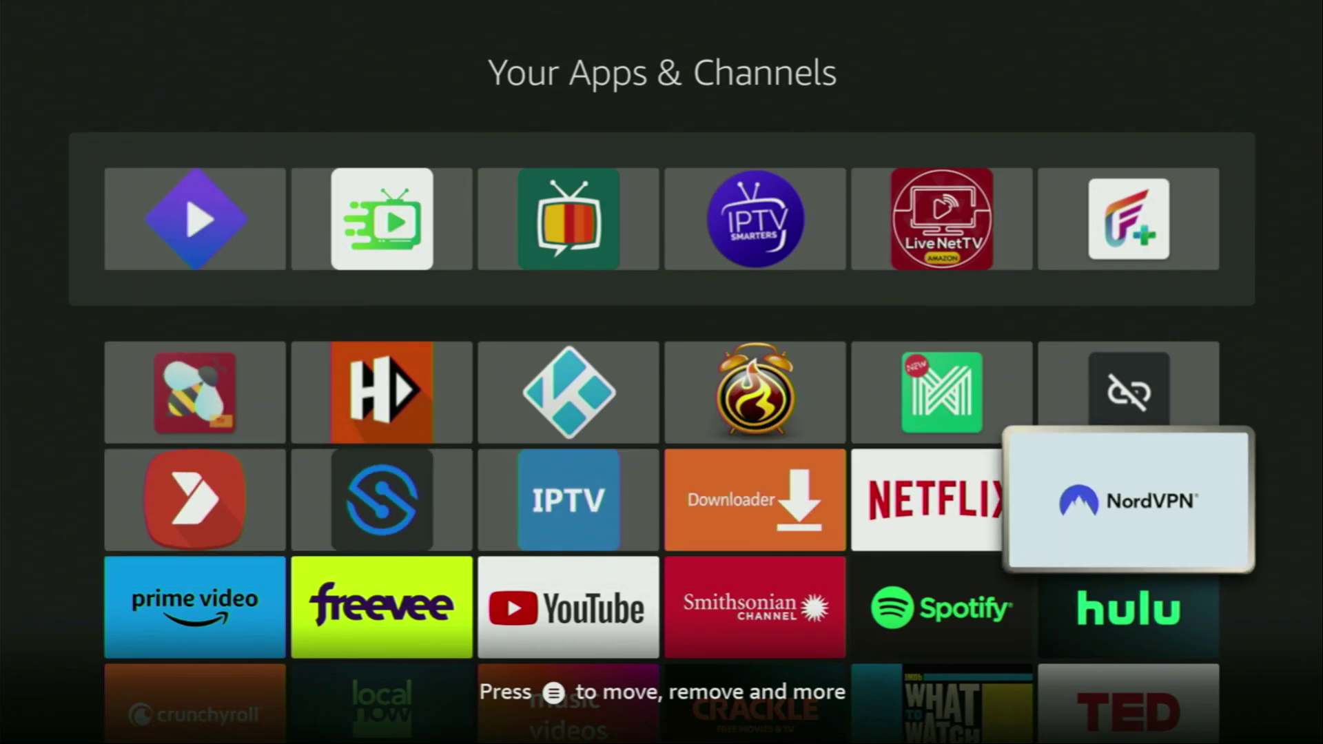